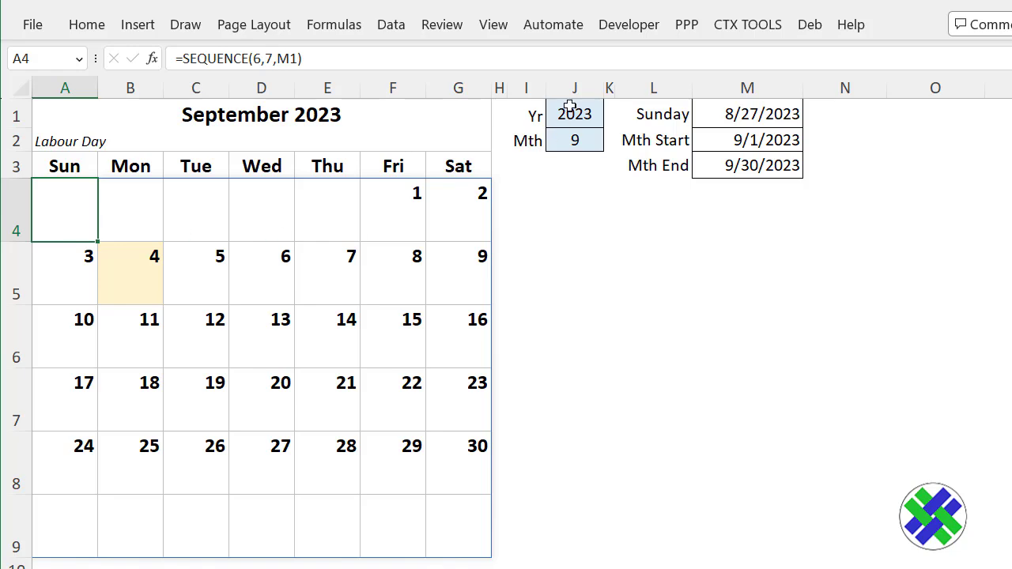
Enter 12 as the month in J2 so the calendar shows December 2023
left_click(560, 140)
type("12")
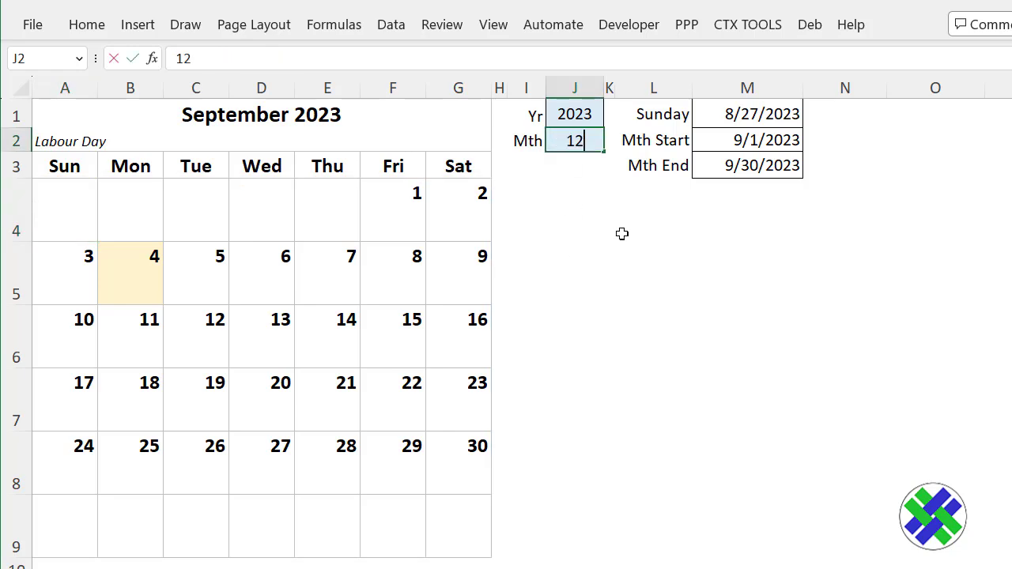
key("Return")
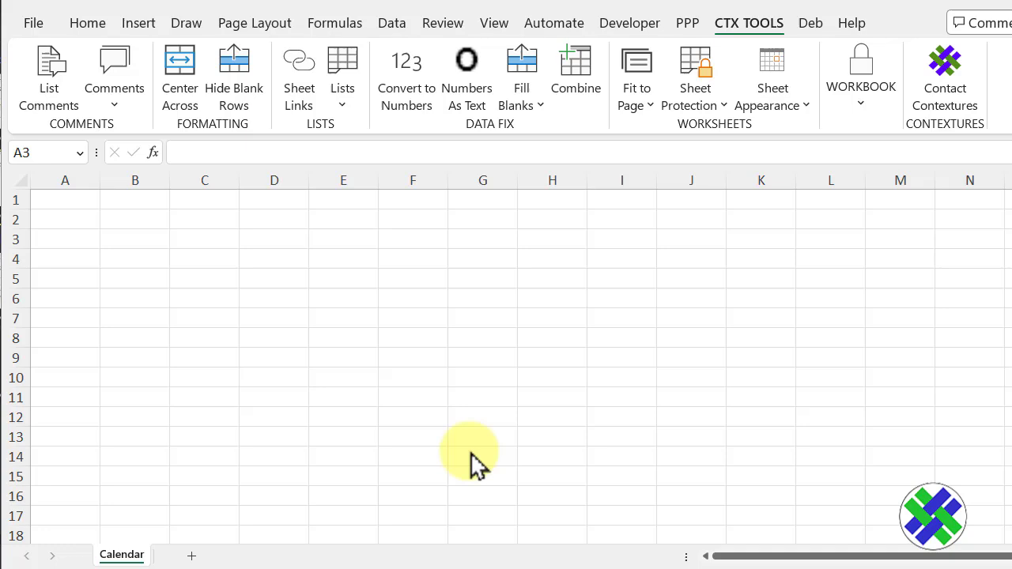
Enter Sun in A3 and fill the weekday names across to Sat in G3
left_click(51, 237)
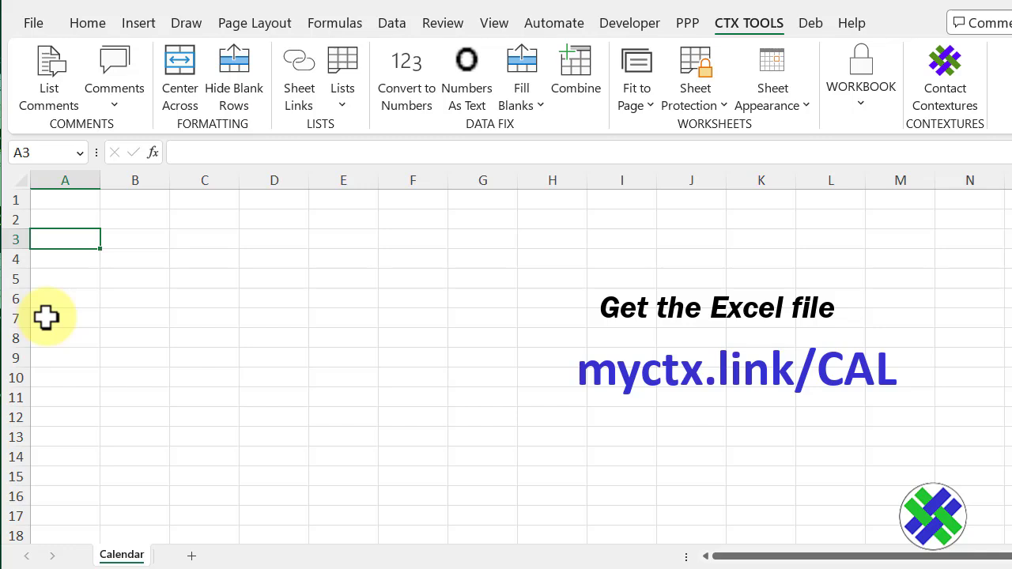
key("Return")
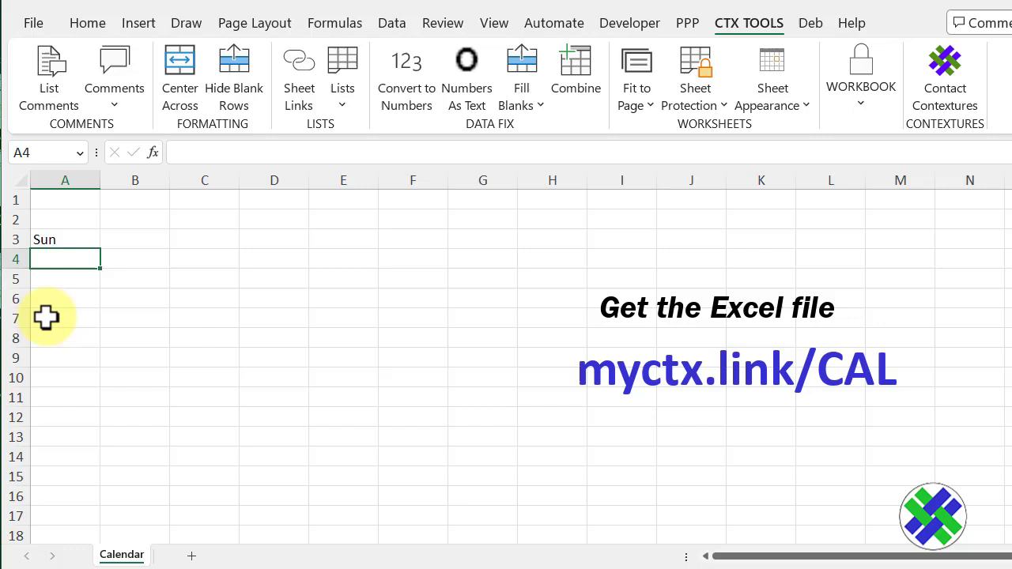
left_click(85, 236)
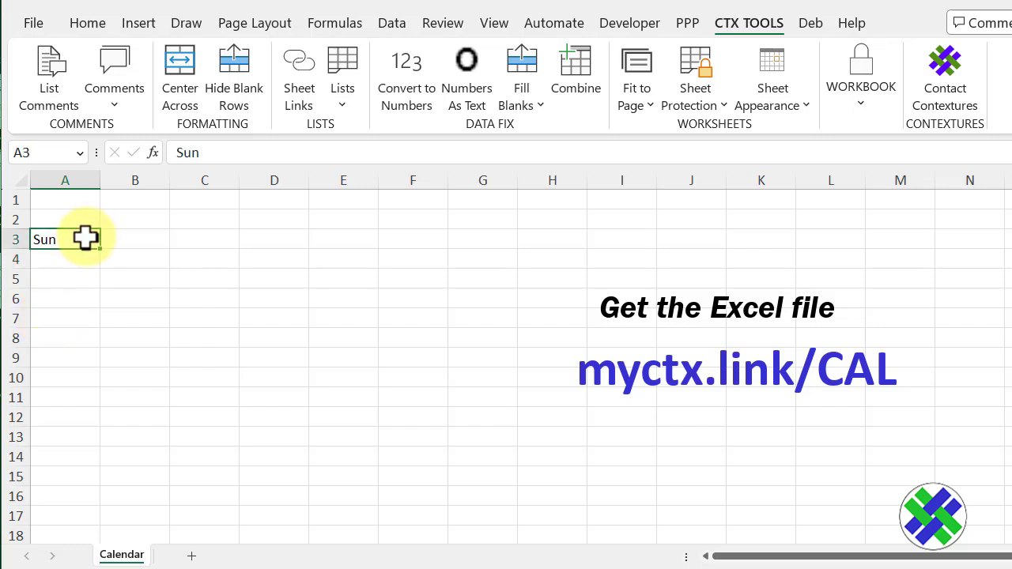
left_click_drag(102, 250, 495, 248)
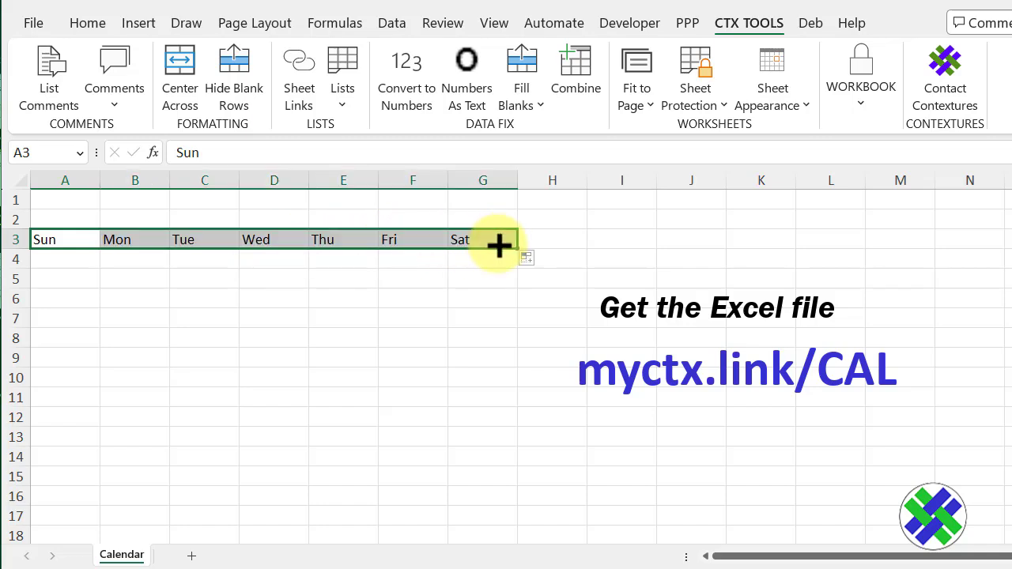
Make the Sun–Sat headers bold, centred and bordered with All Borders
left_click(88, 23)
left_click(265, 91)
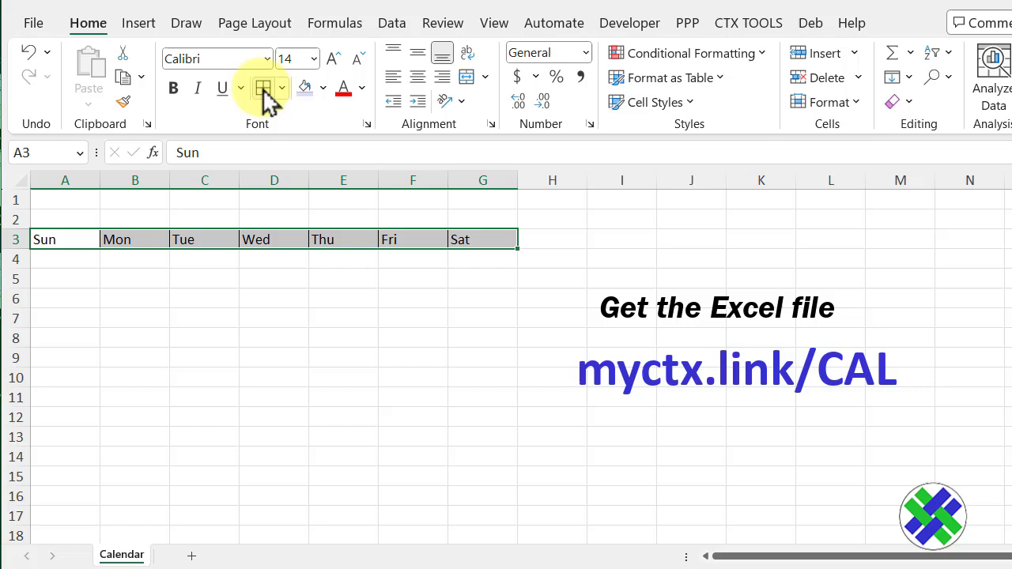
left_click(173, 89)
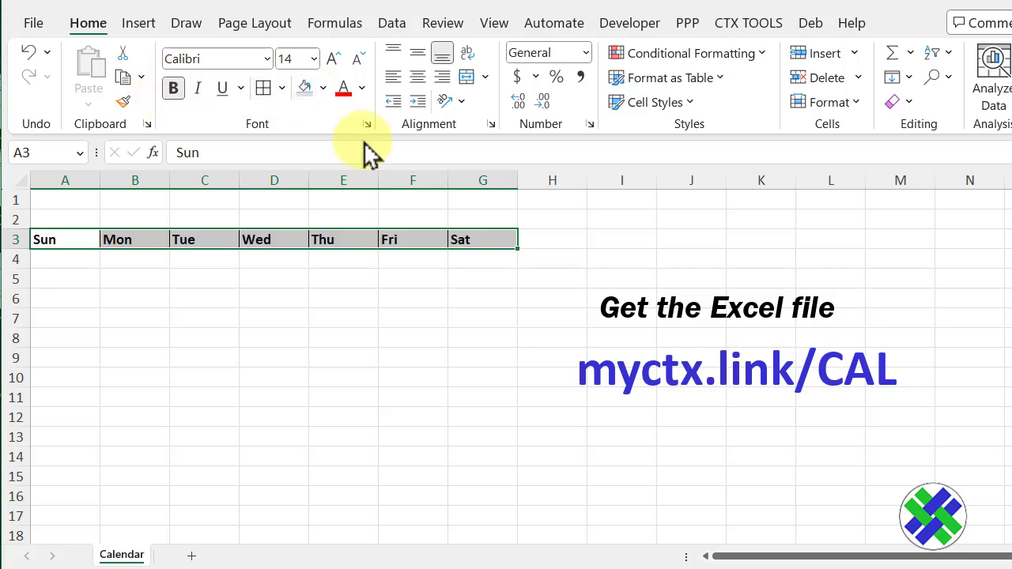
left_click(417, 78)
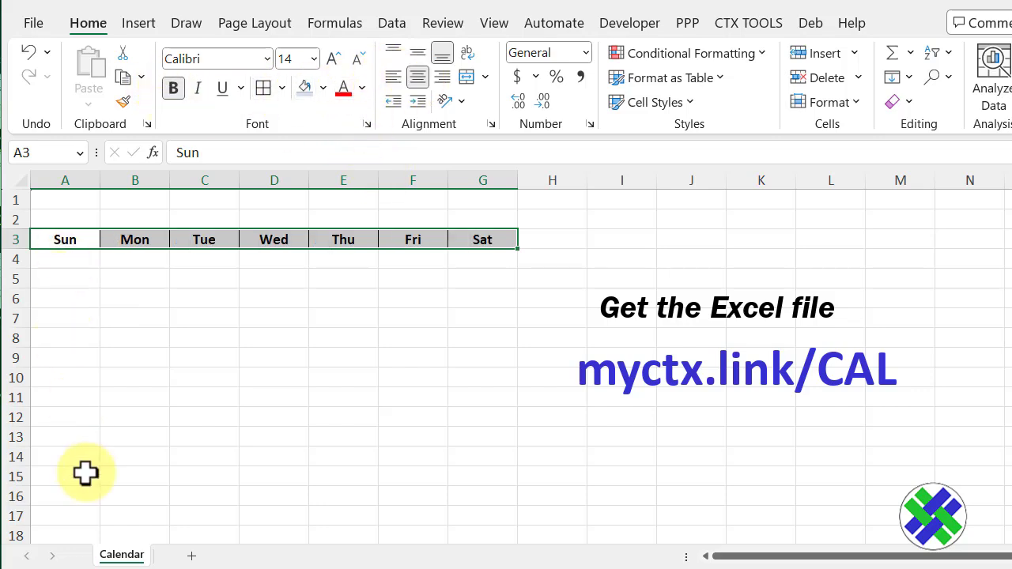
left_click(49, 262)
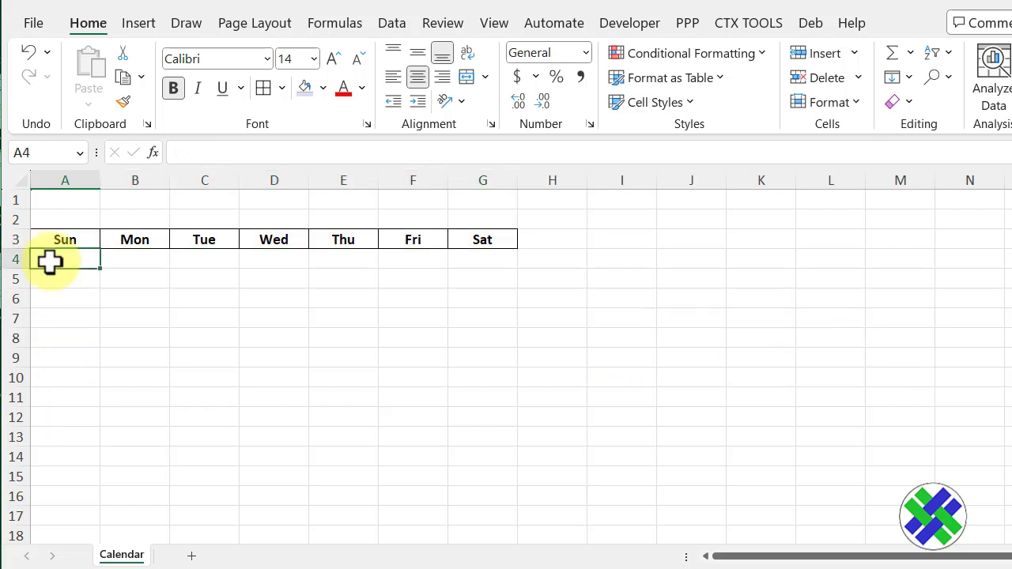
Border the A4:G9 date grid and narrow column H to about 1.60 as a spacer
left_click_drag(49, 261, 481, 354)
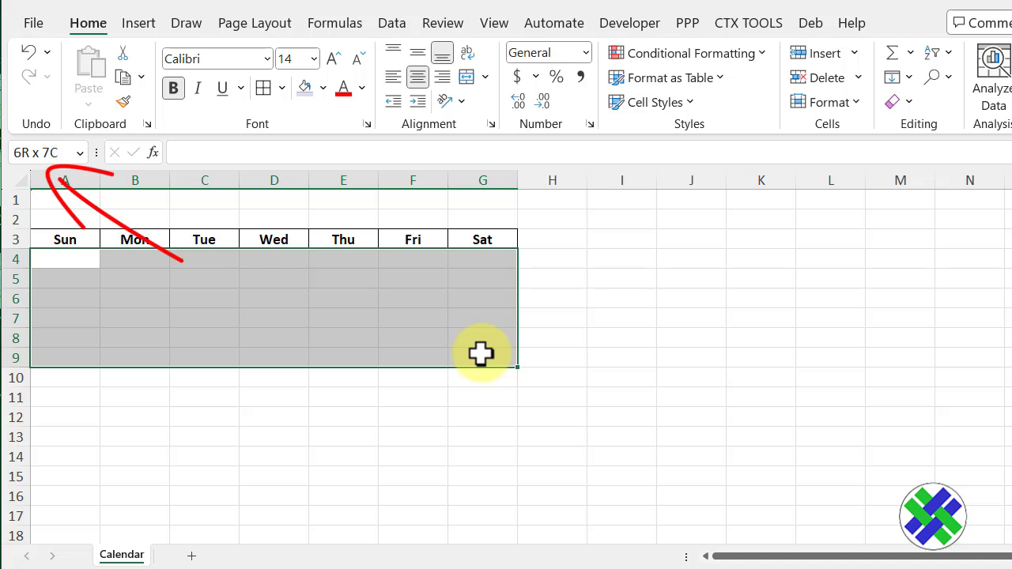
left_click(263, 89)
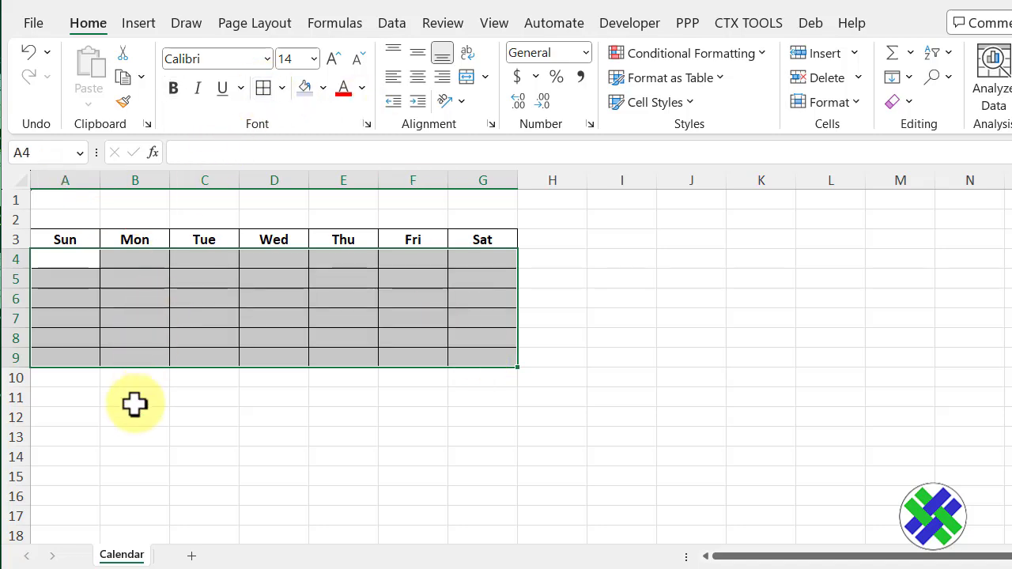
left_click(132, 420)
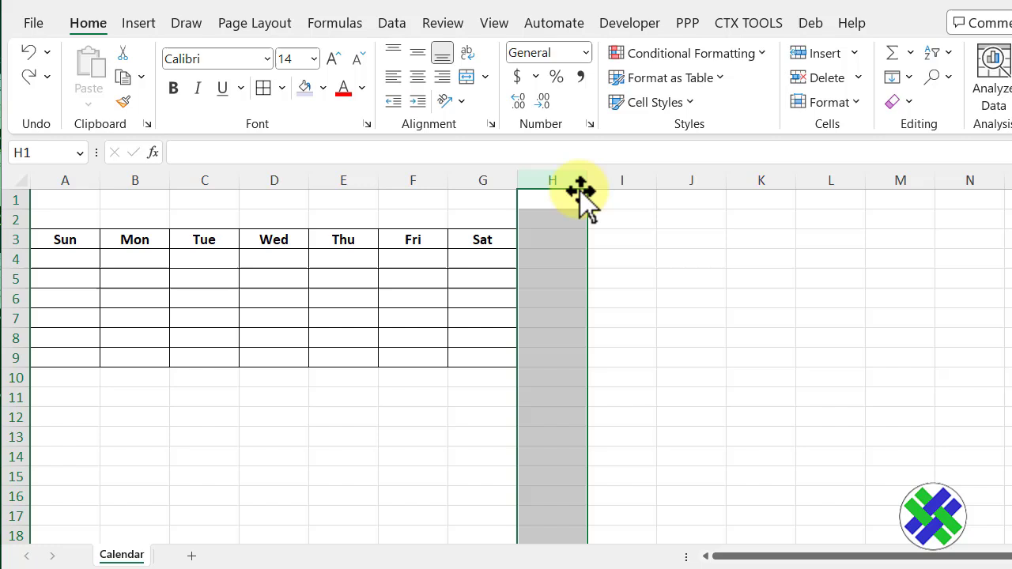
left_click_drag(588, 181, 537, 178)
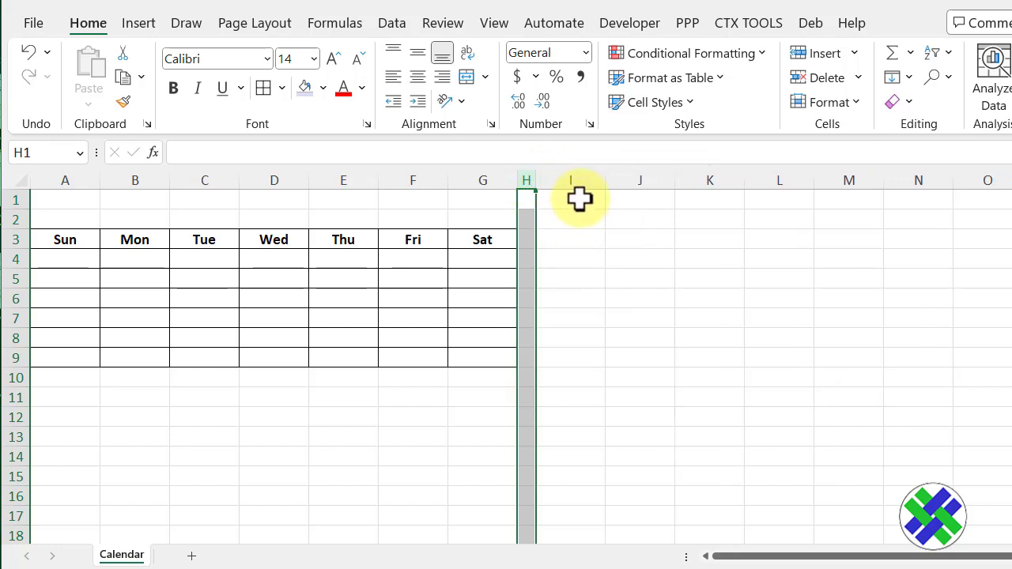
Add right-aligned labels Yr and Mth in I1:I2 and autofit column I
left_click(580, 202)
type("Yr")
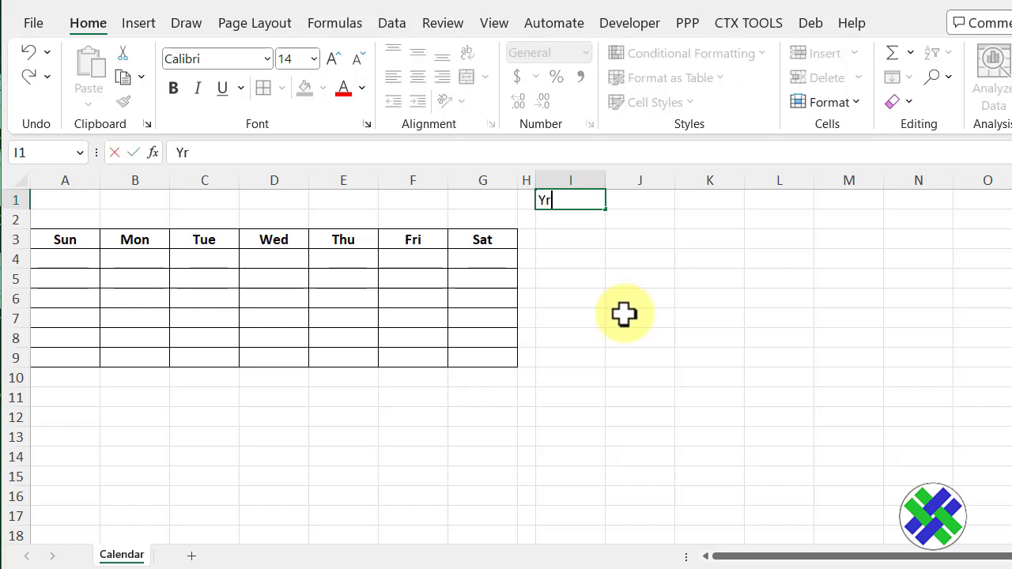
key("Return")
type("Mth")
key("Return")
double_click(603, 177)
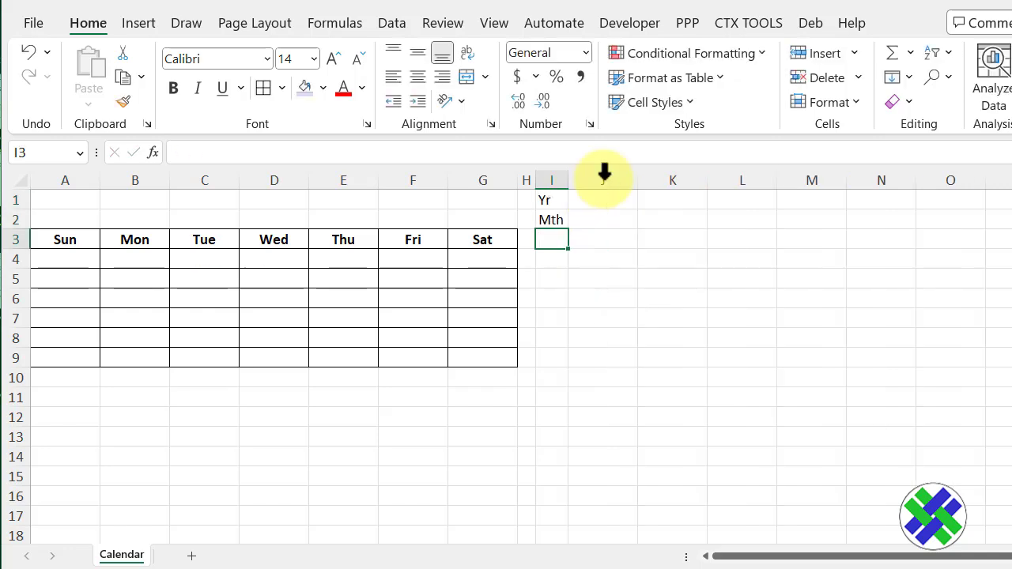
left_click(556, 204)
mouse_move(556, 204)
left_mouse_down()
mouse_move(556, 223)
mouse_move(587, 222)
left_mouse_up()
left_click(443, 77)
Give J1:J2 borders and light grey fill, entering 2023 and 9
left_click(265, 88)
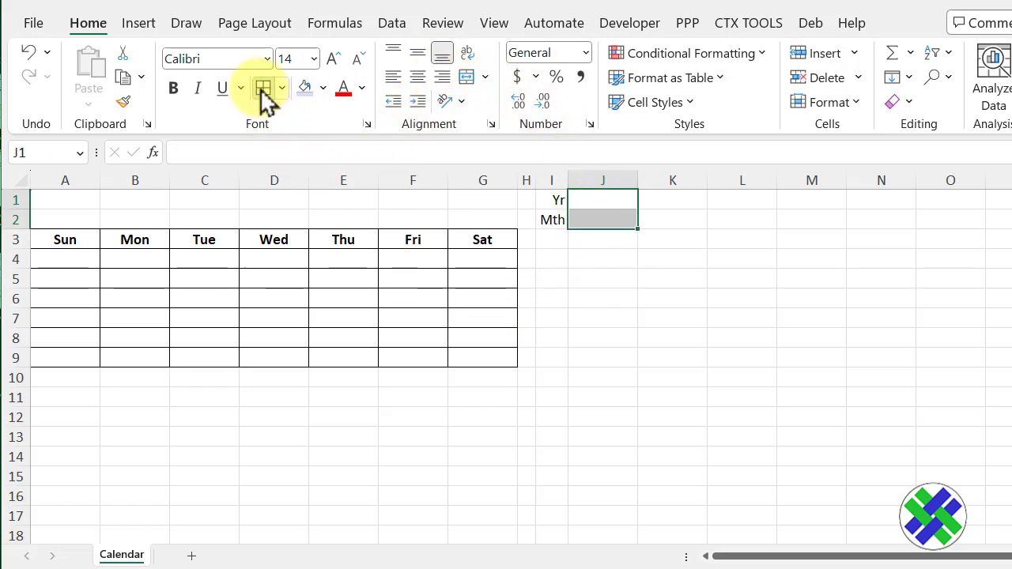
left_click(308, 89)
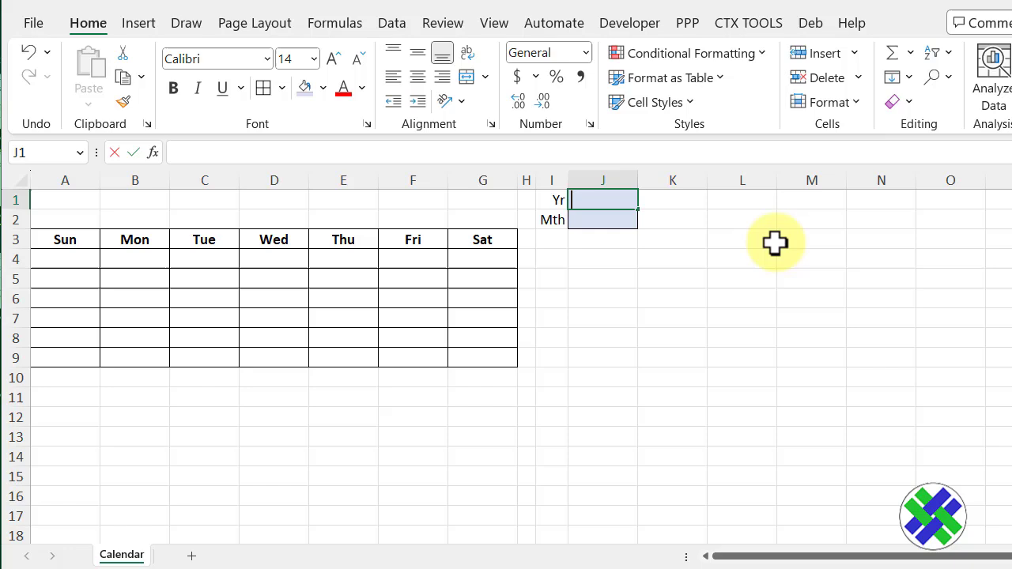
type("2023")
key("Return")
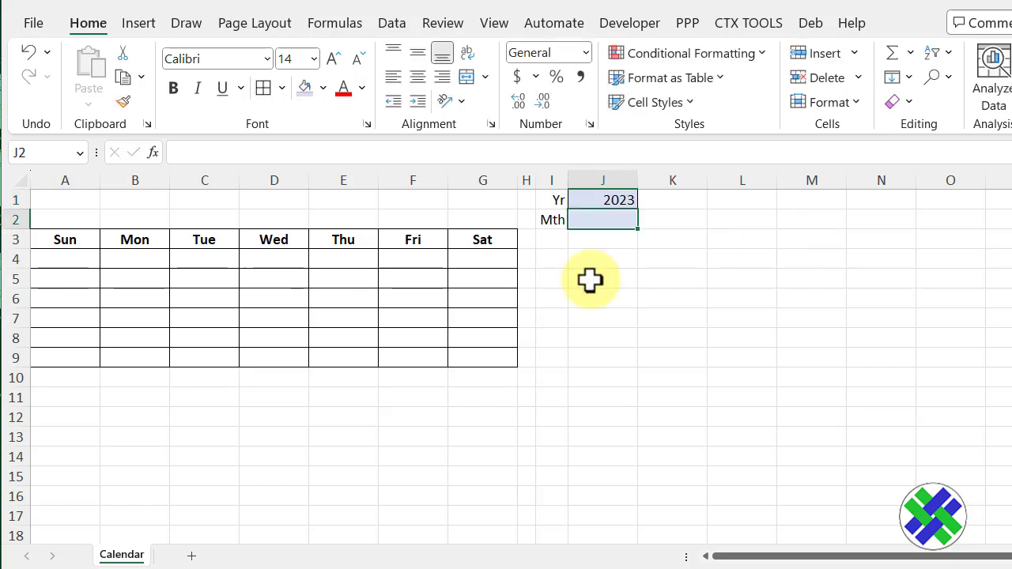
type("9")
left_click_drag(602, 200, 601, 220)
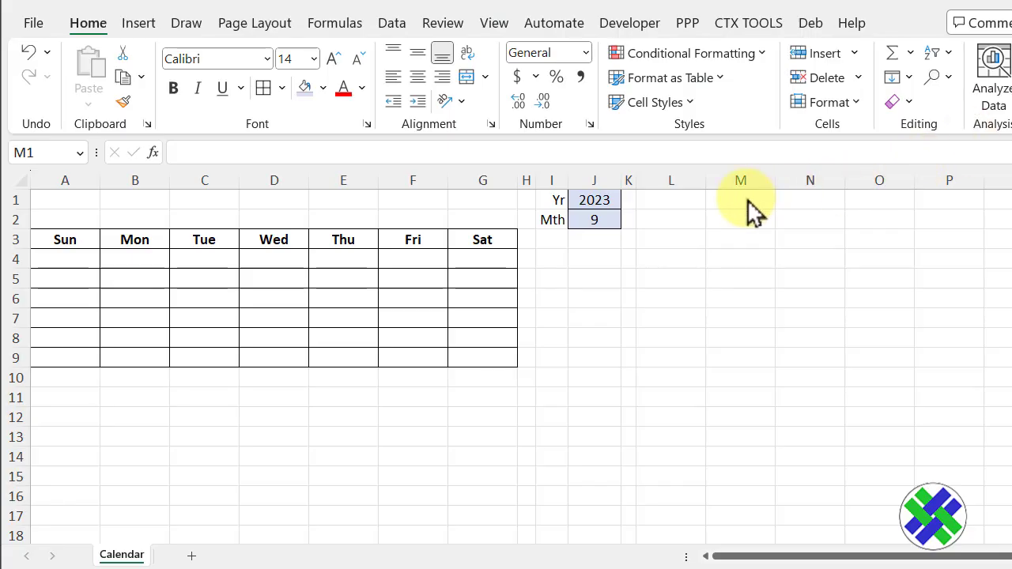
Enter helper labels Sunday, Mth Start and Mth End in L1:L3
left_click_drag(746, 205, 746, 218)
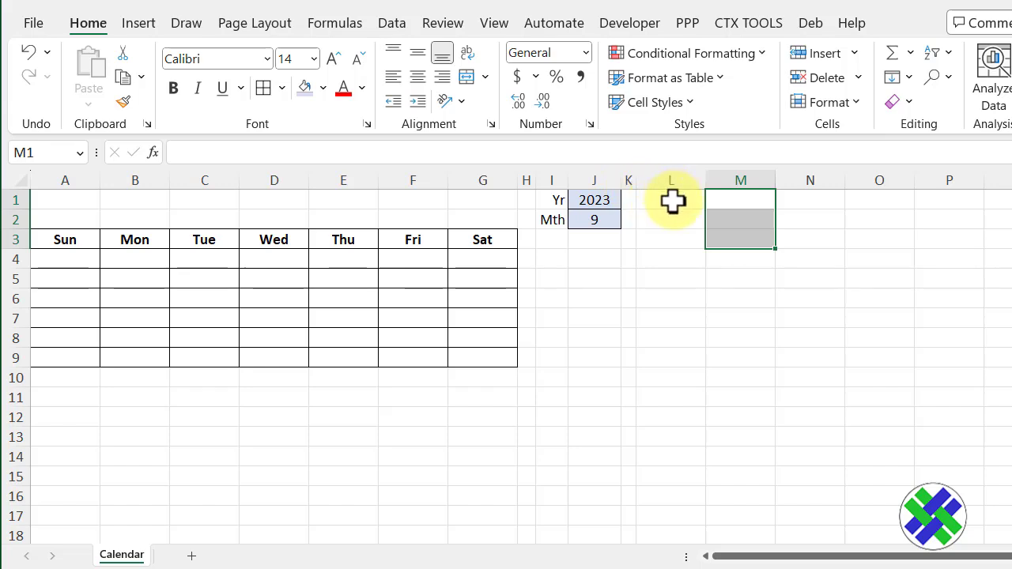
key("ctrl+z")
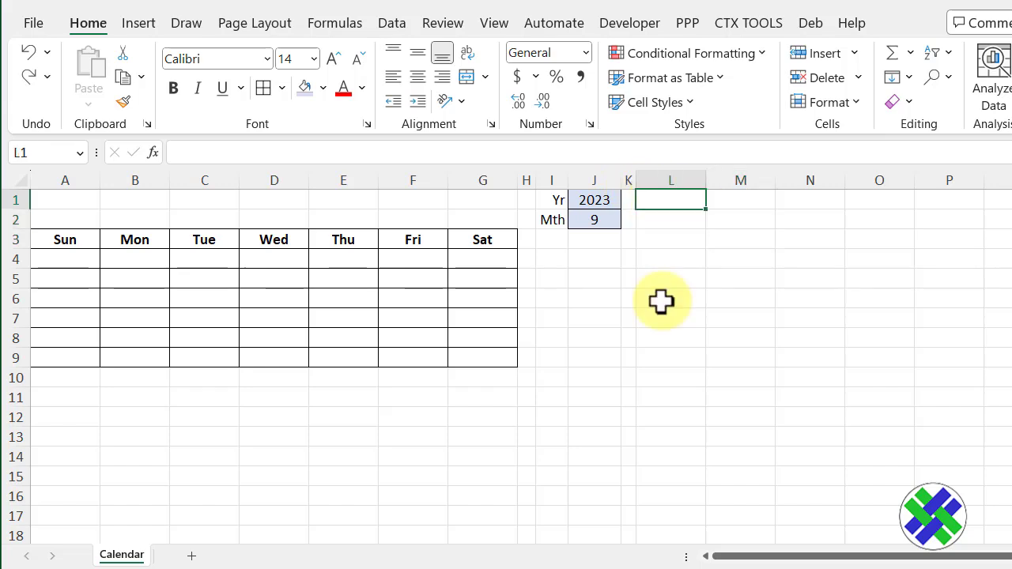
type("Sunday")
key("Return")
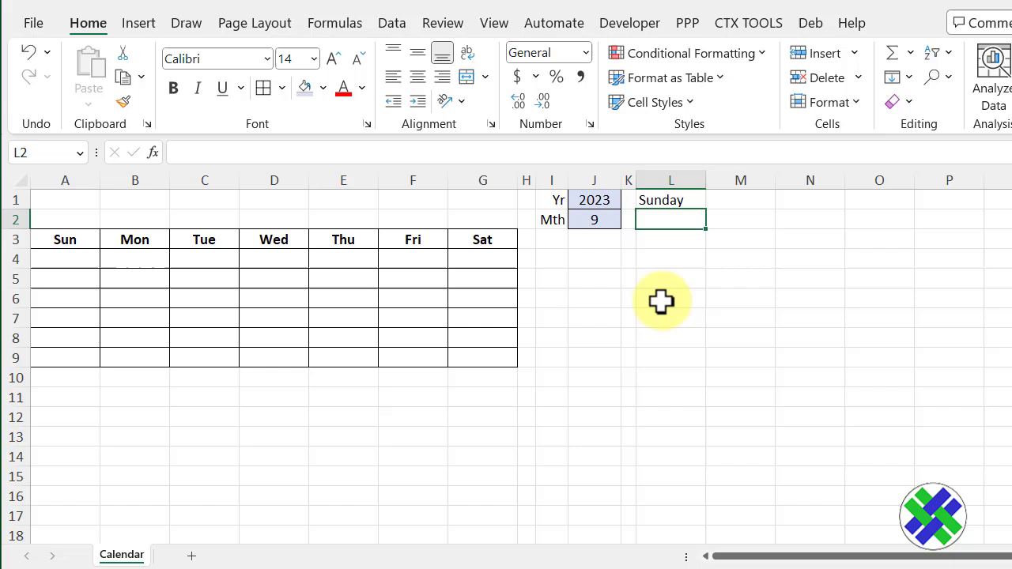
type("Mth Start")
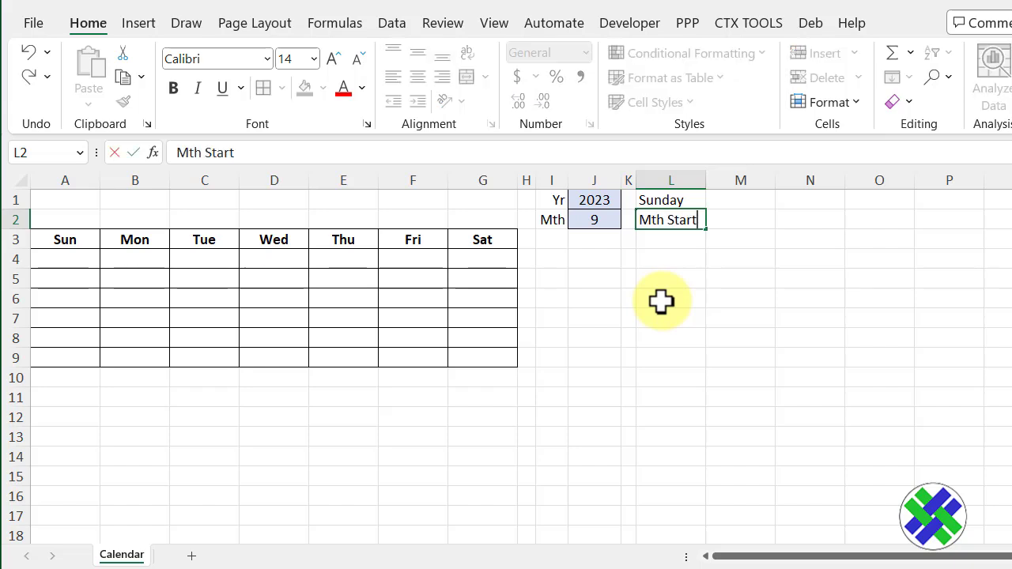
key("Return")
type("Mth End")
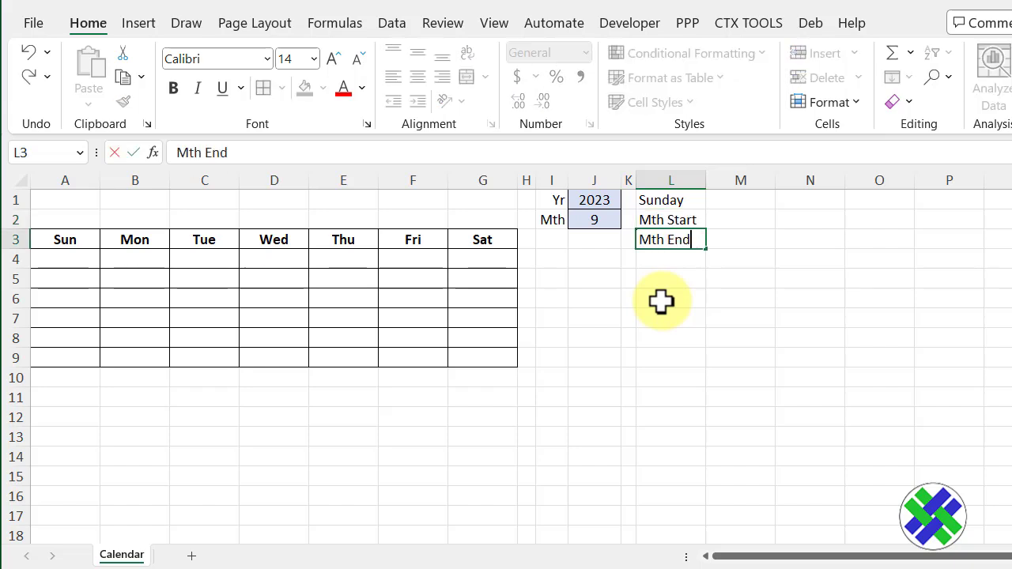
key("Return")
Border the value cells M1:M3 and widen column M
left_click_drag(735, 202, 737, 242)
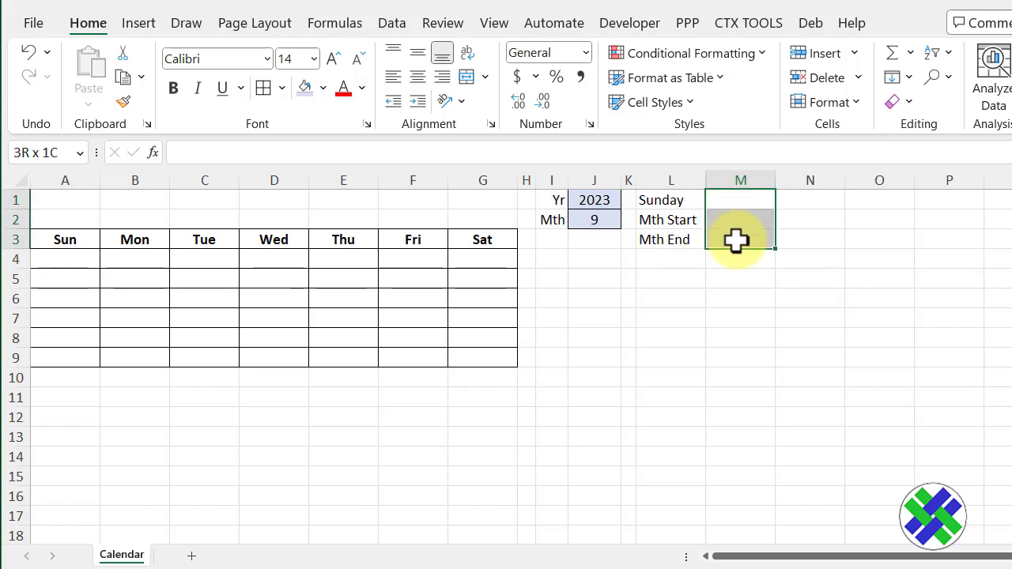
left_click(263, 91)
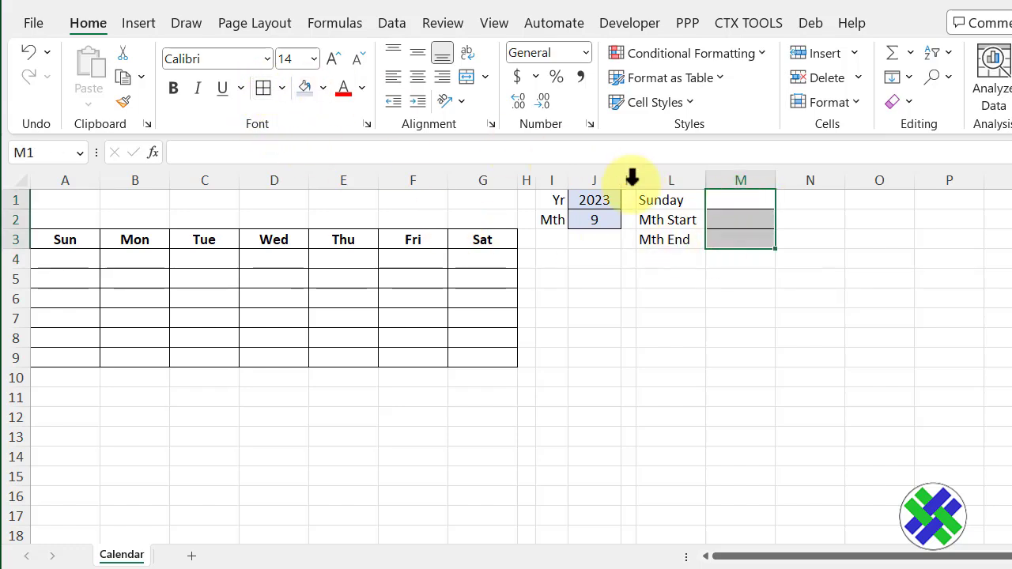
left_click_drag(775, 180, 819, 177)
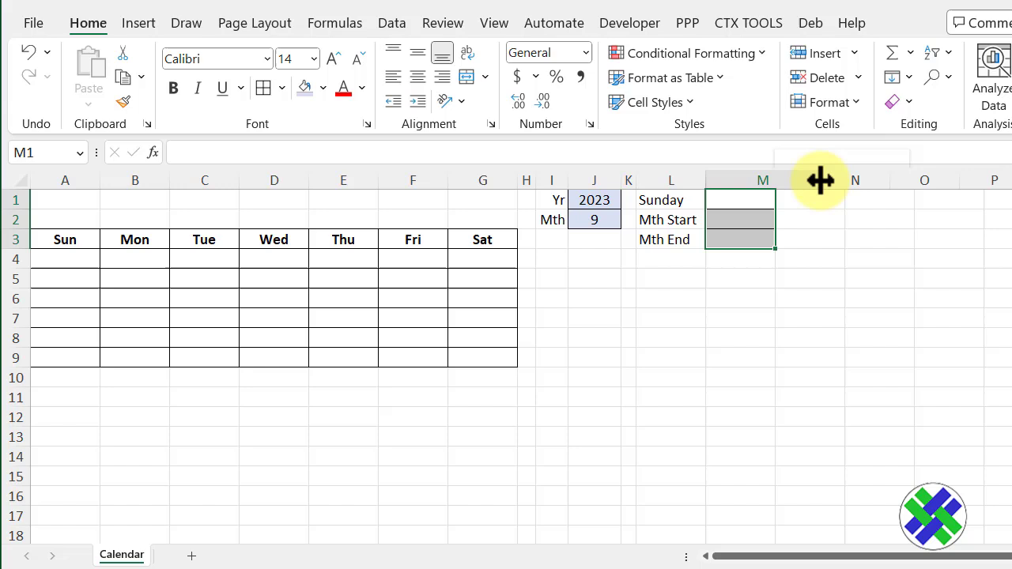
Enter =DATE(J1,J2,1) in M2 to get the month start 9/1/2023
left_click(729, 223)
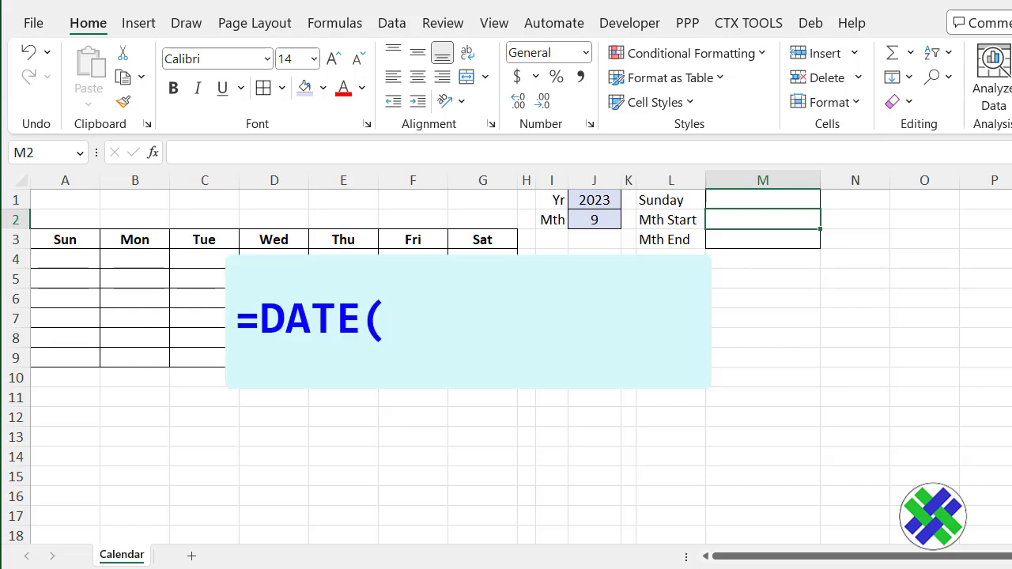
type("=Date(")
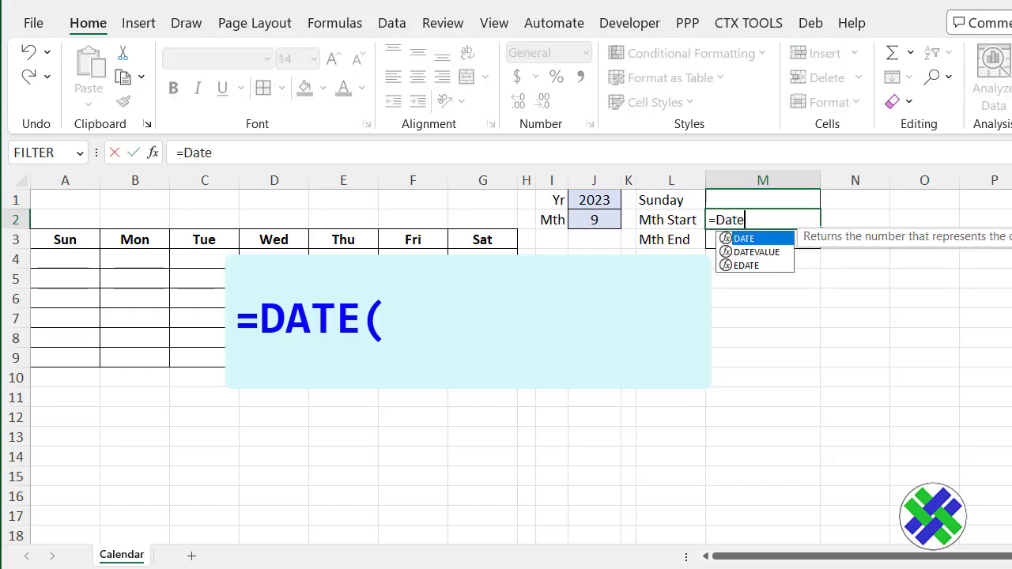
left_click(595, 200)
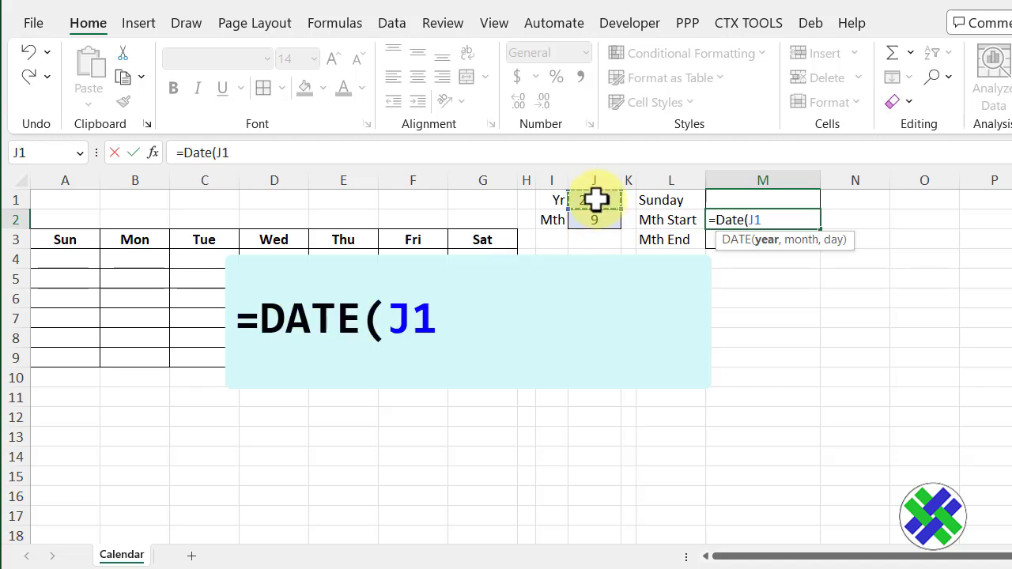
type(",")
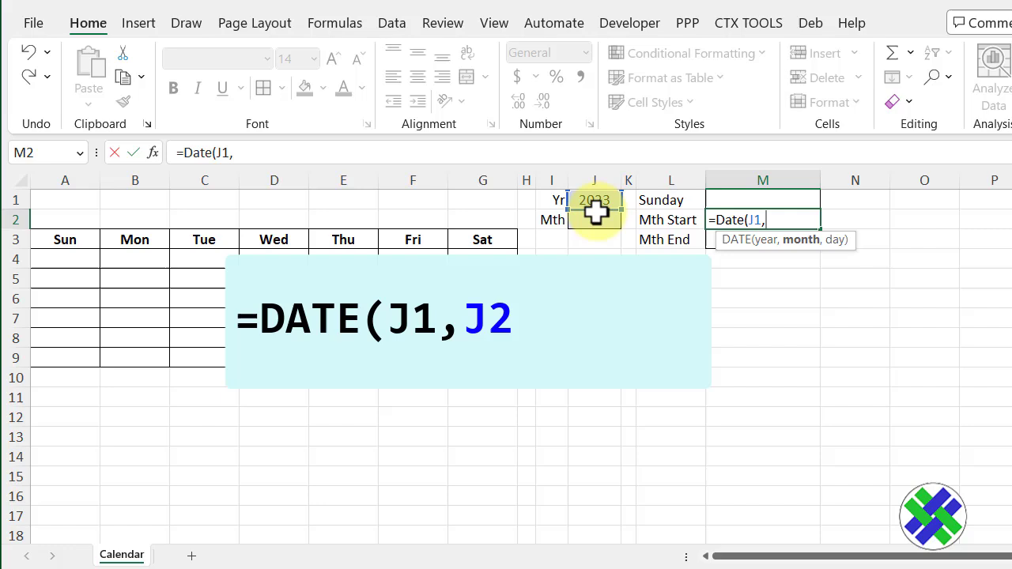
left_click(594, 224)
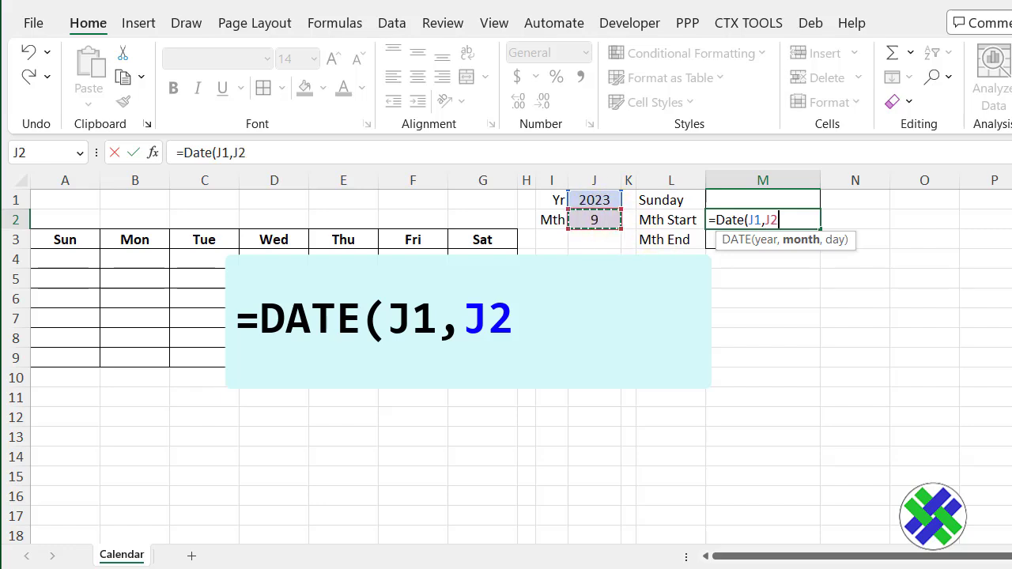
type(",")
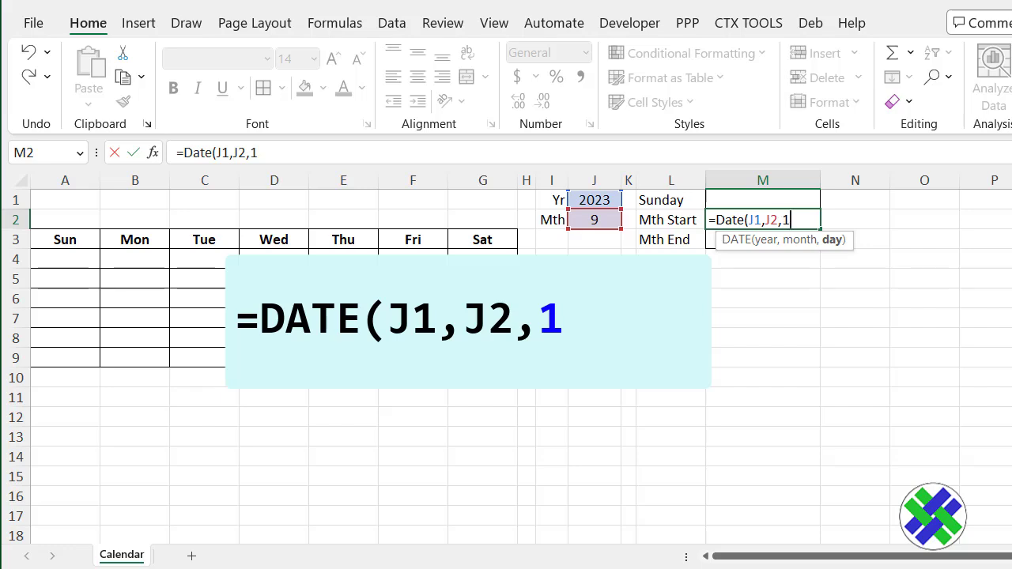
type("1)")
key("Return")
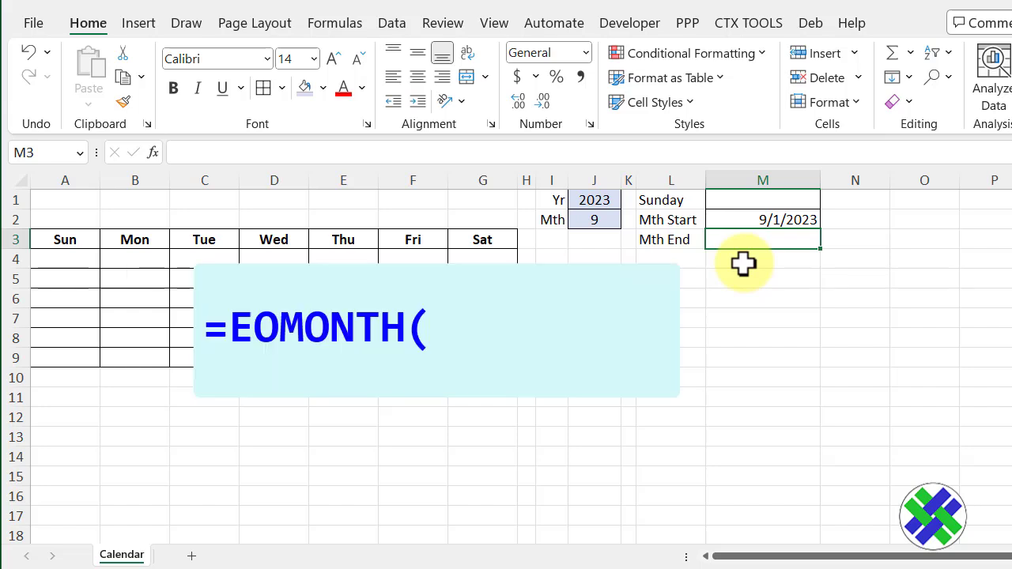
Enter =EOMONTH(M2,0) in M3 for the month end
type("=")
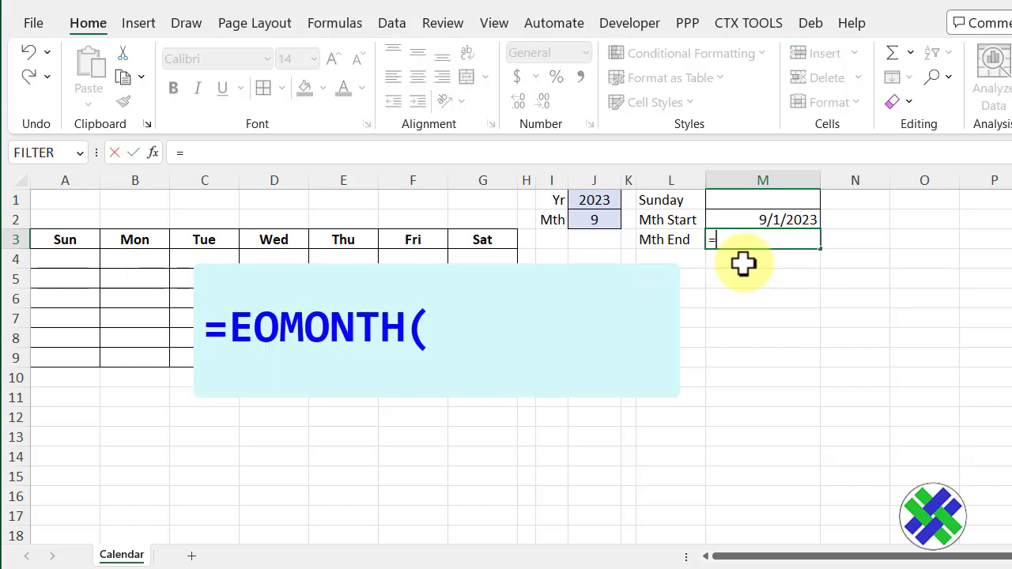
type("eomonth")
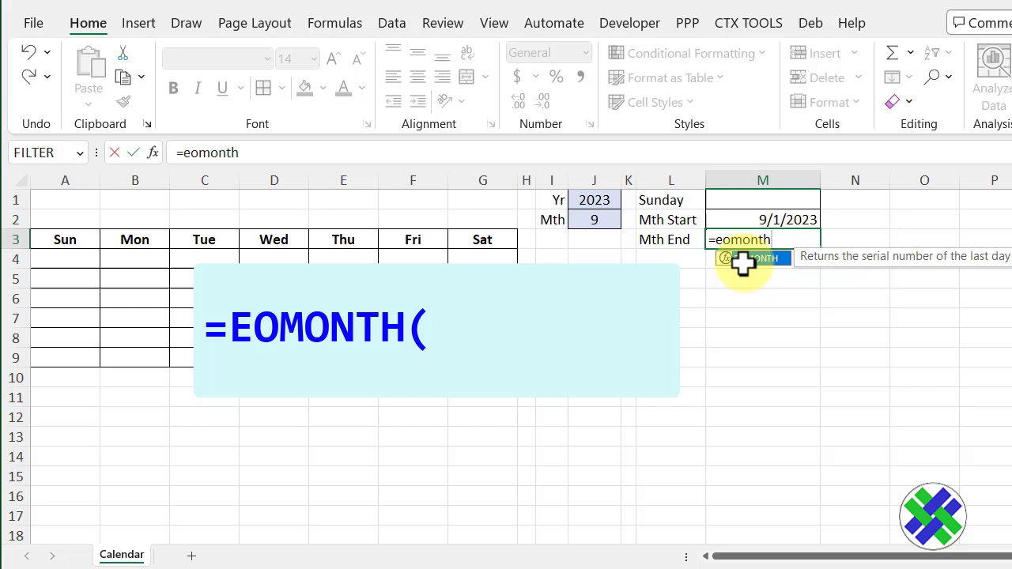
type("(")
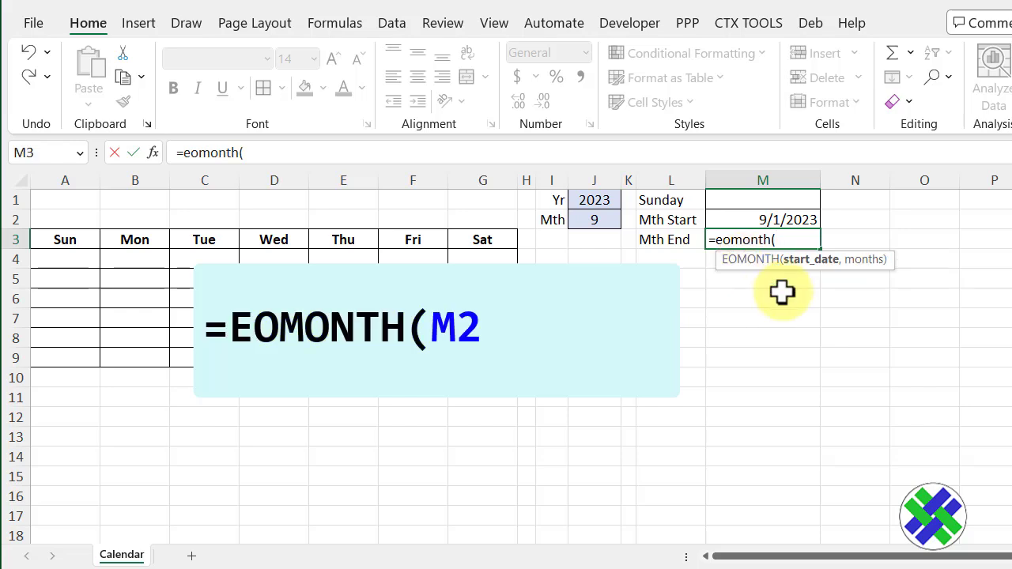
left_click(736, 219)
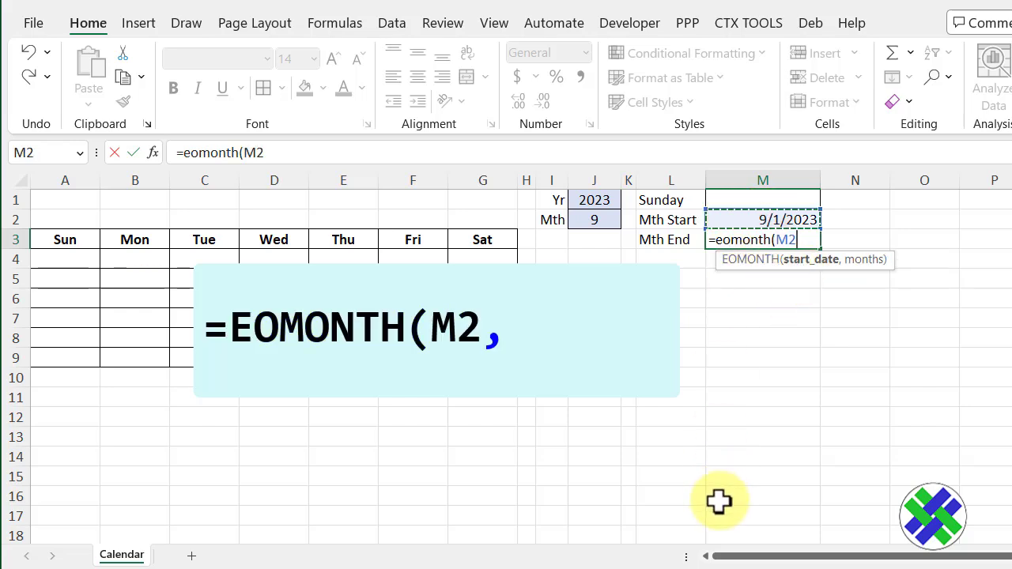
type(",")
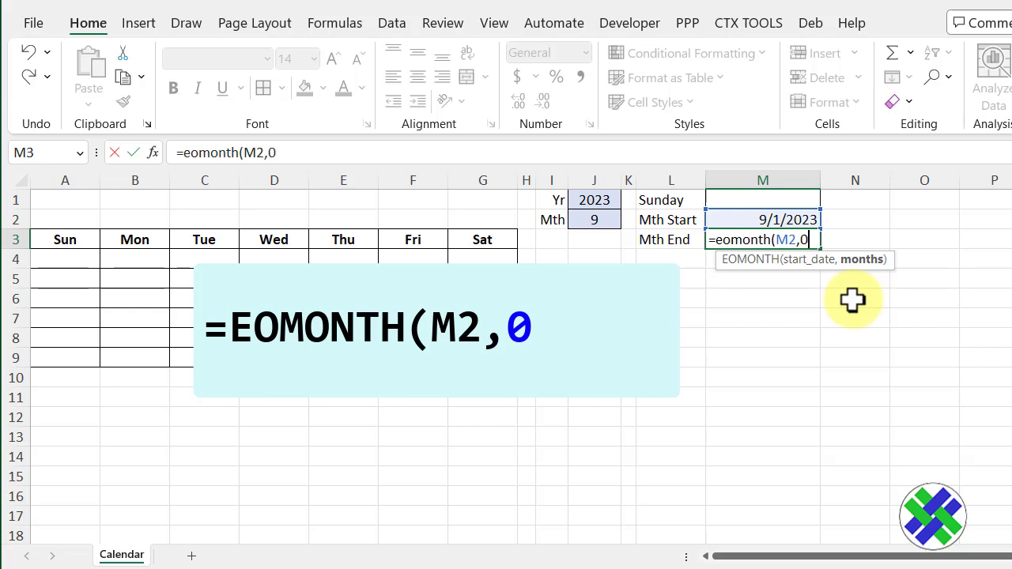
type("0)")
key("Return")
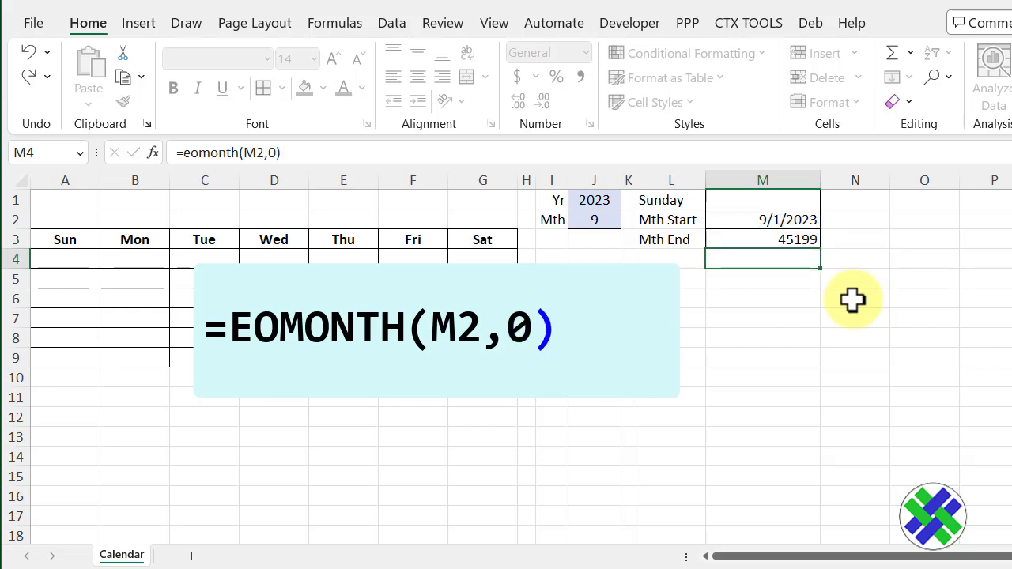
Copy M2's date format onto M3 with Format Painter, showing 9/30/2023
left_click(731, 221)
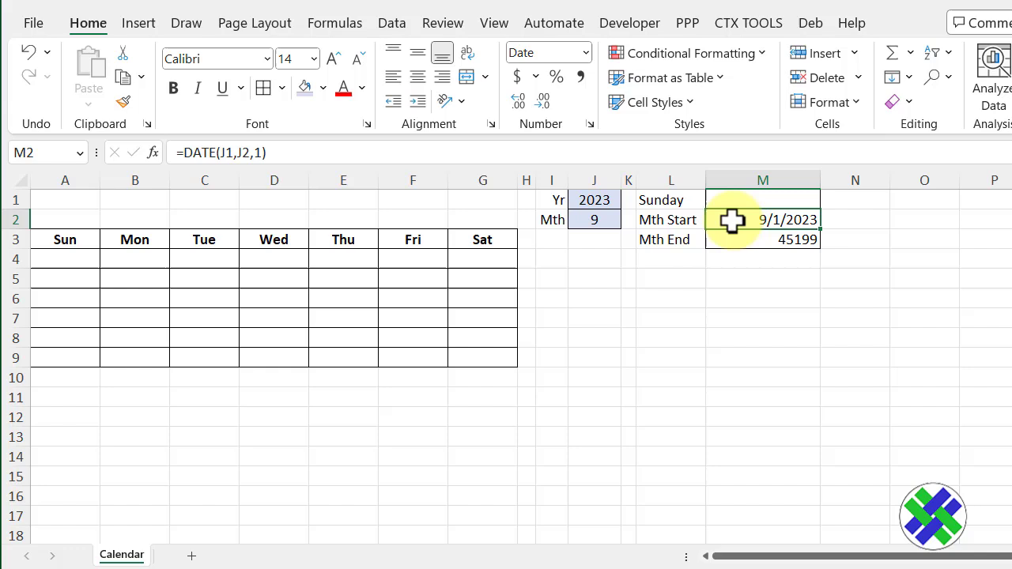
left_click(126, 111)
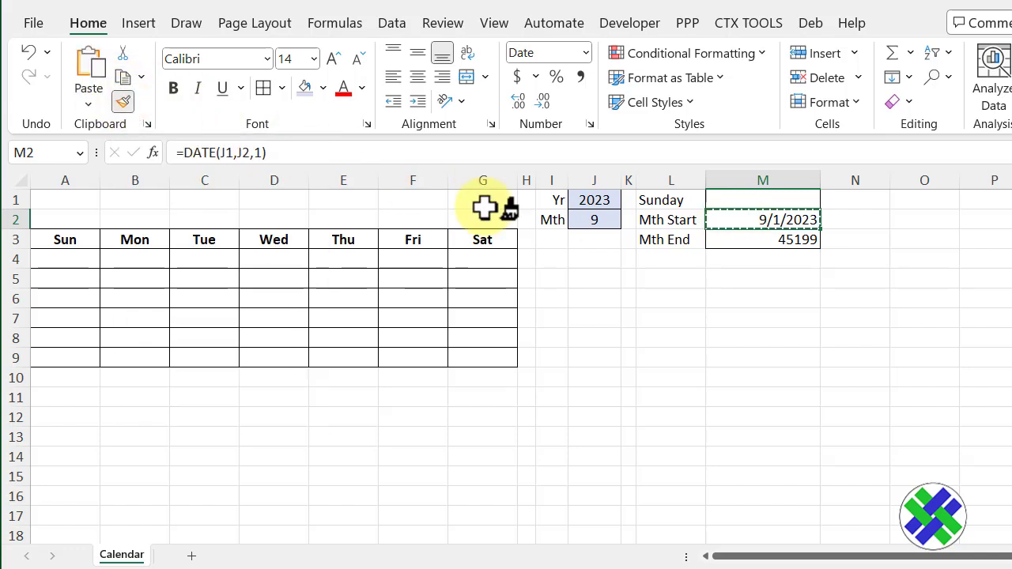
left_click(752, 239)
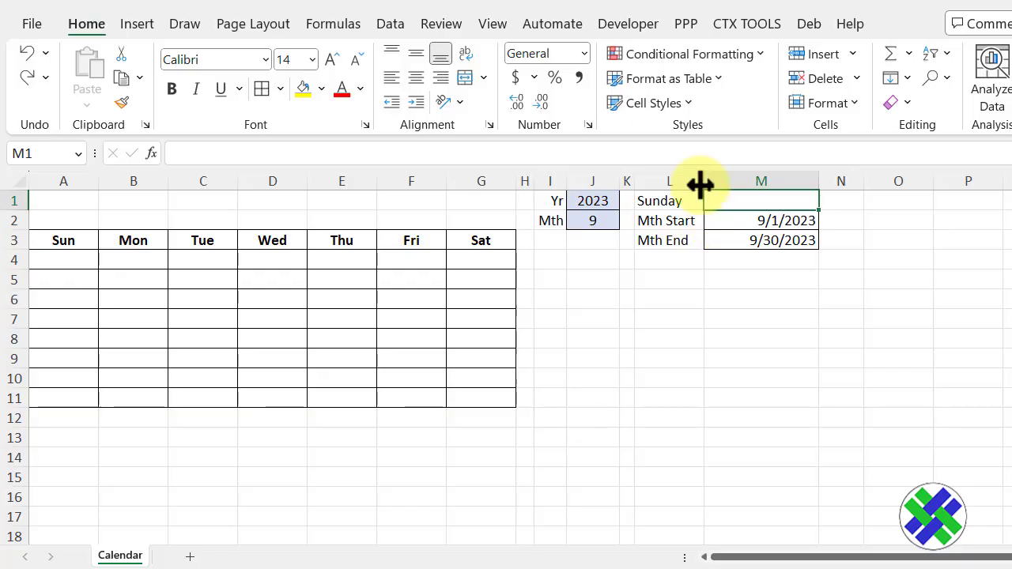
Select the Sunday cell M1, then the Mth Start cell M2
left_click(714, 202)
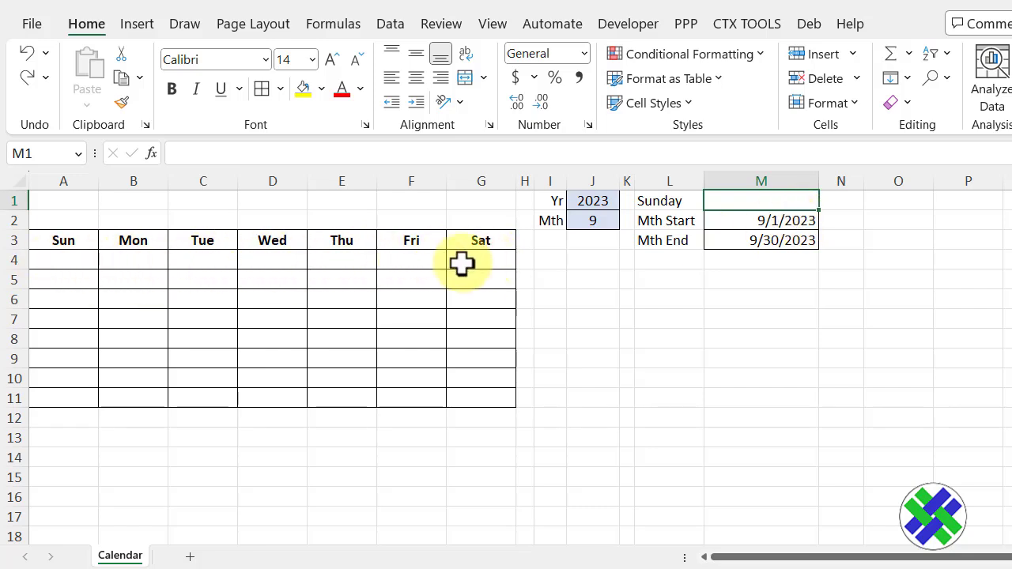
left_click(733, 220)
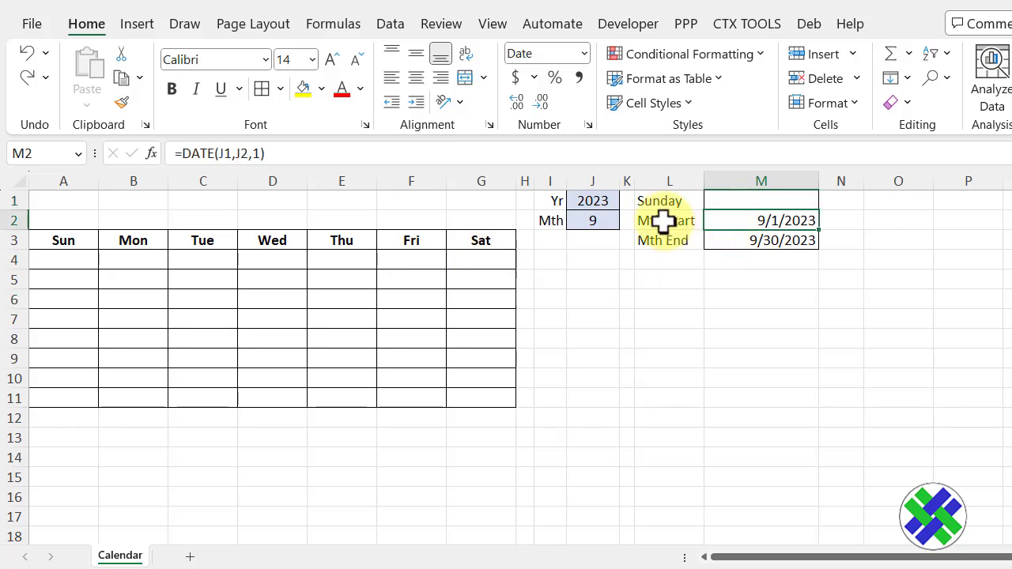
Format M2 as Long Date (Friday, September 1, 2023) and autofit column M
left_click(584, 54)
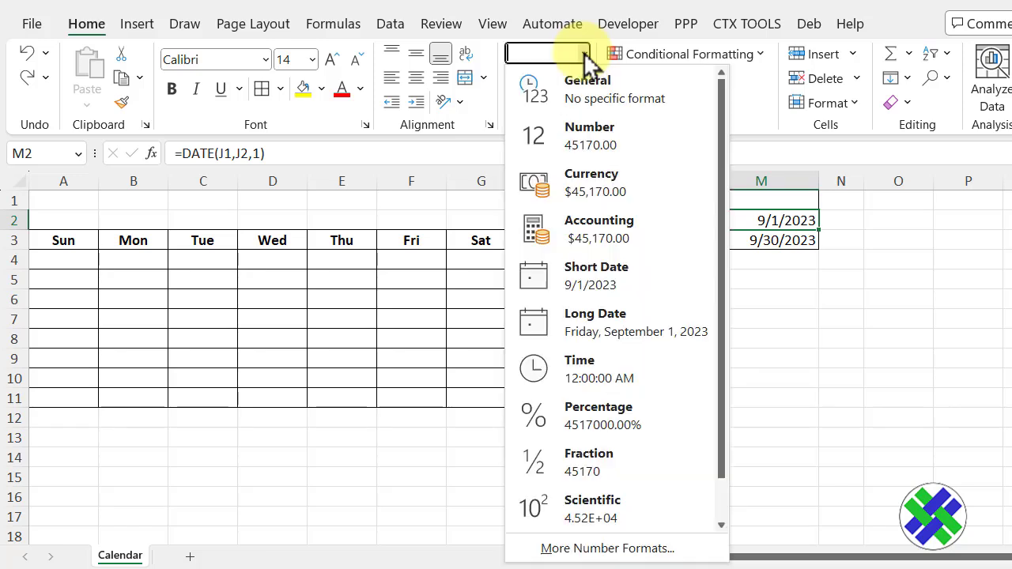
left_click(591, 318)
double_click(819, 178)
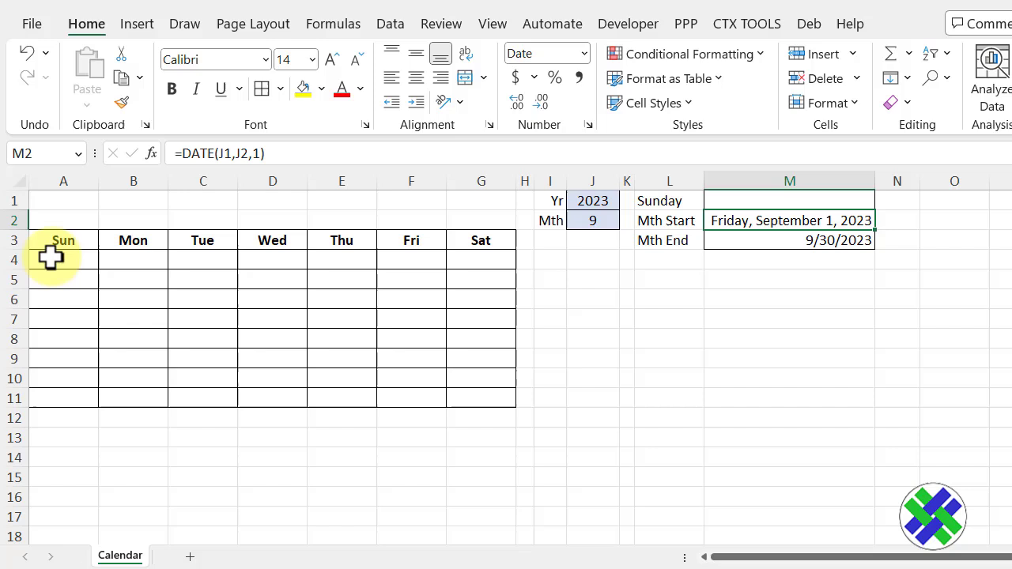
left_click(732, 200)
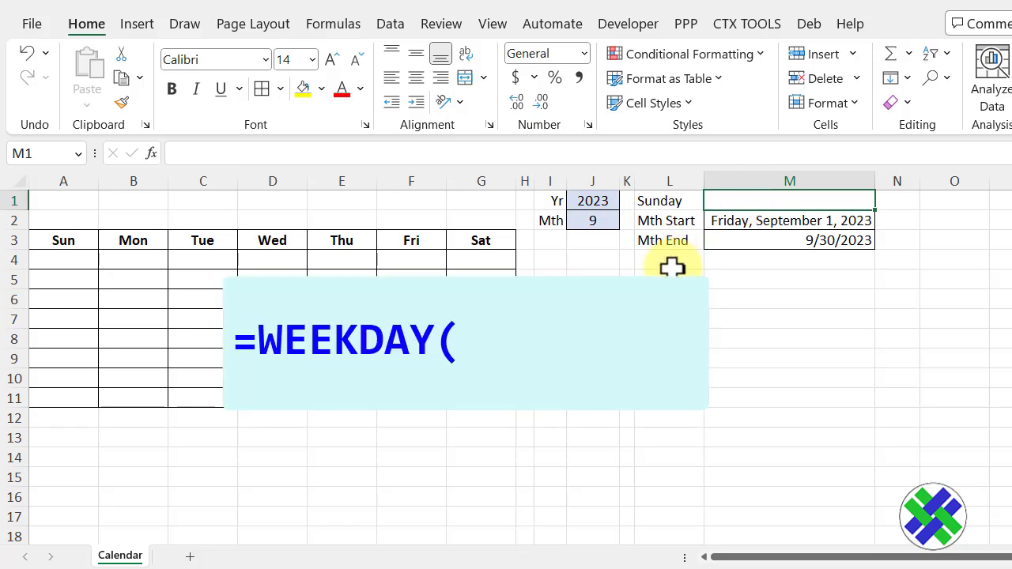
Enter =WEEKDAY(M2)-1 in the Sunday cell M1, returning 5
type("=weekday(")
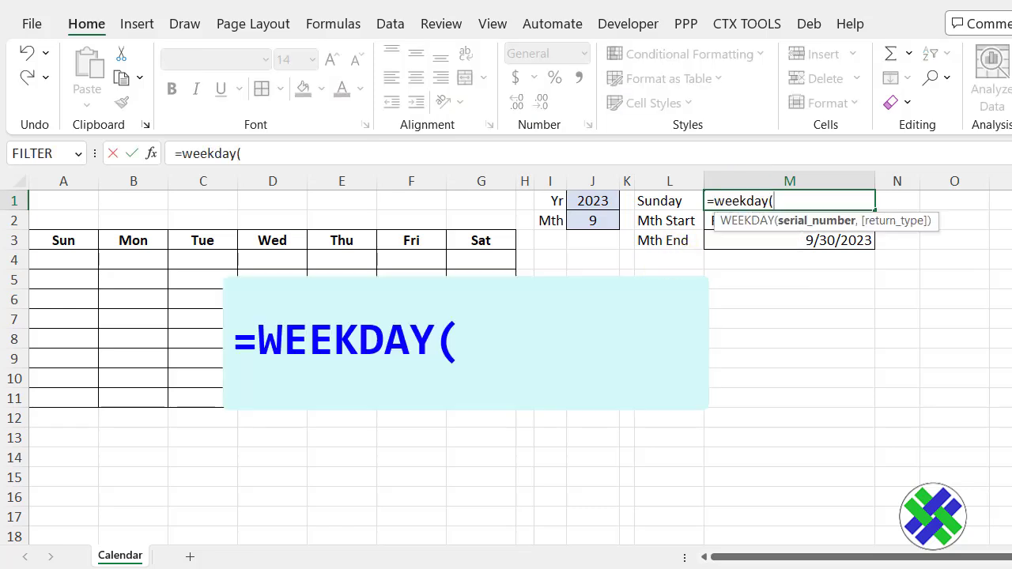
left_click(703, 222)
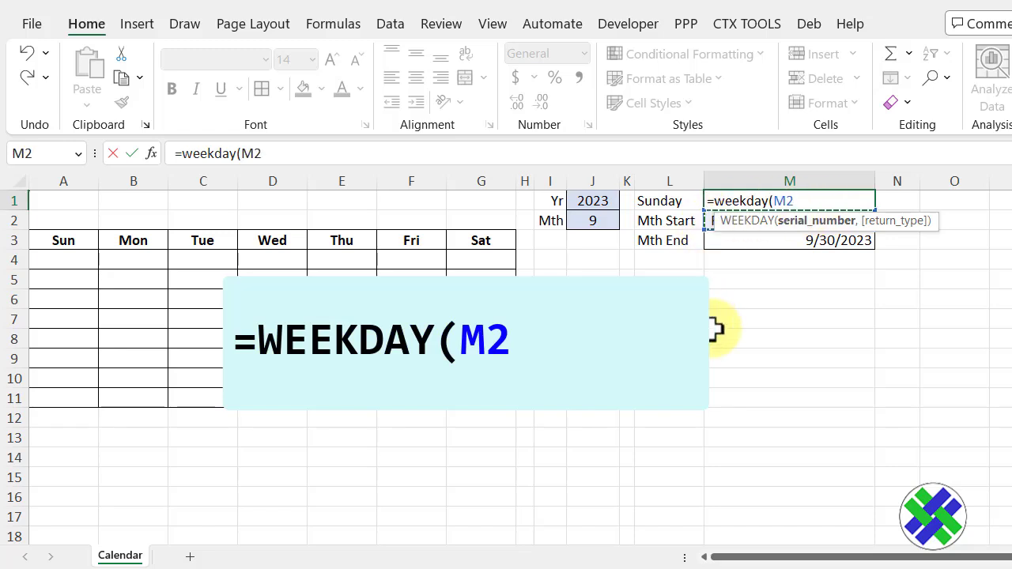
type(")")
key("Return")
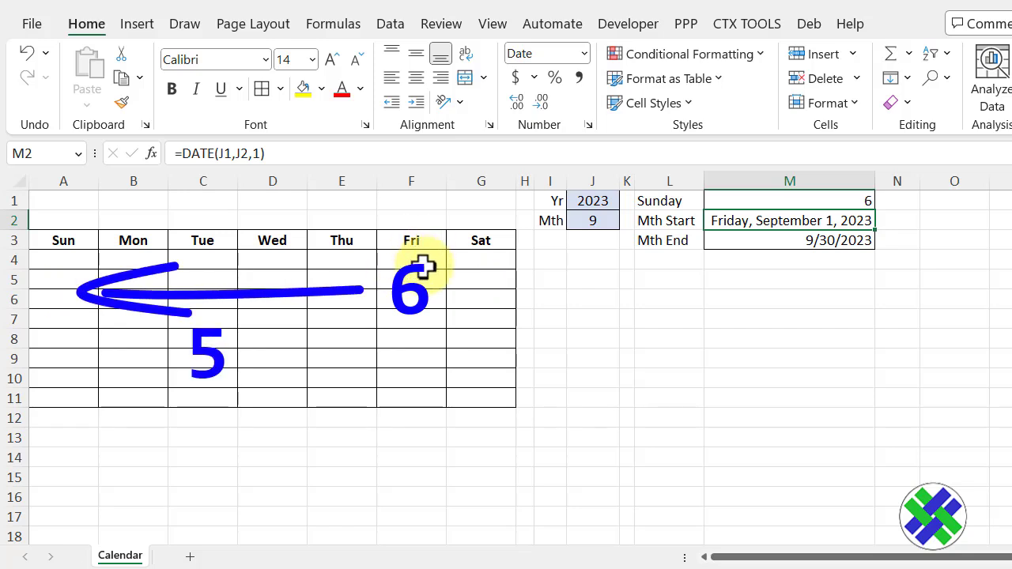
left_click(805, 201)
left_click(308, 151)
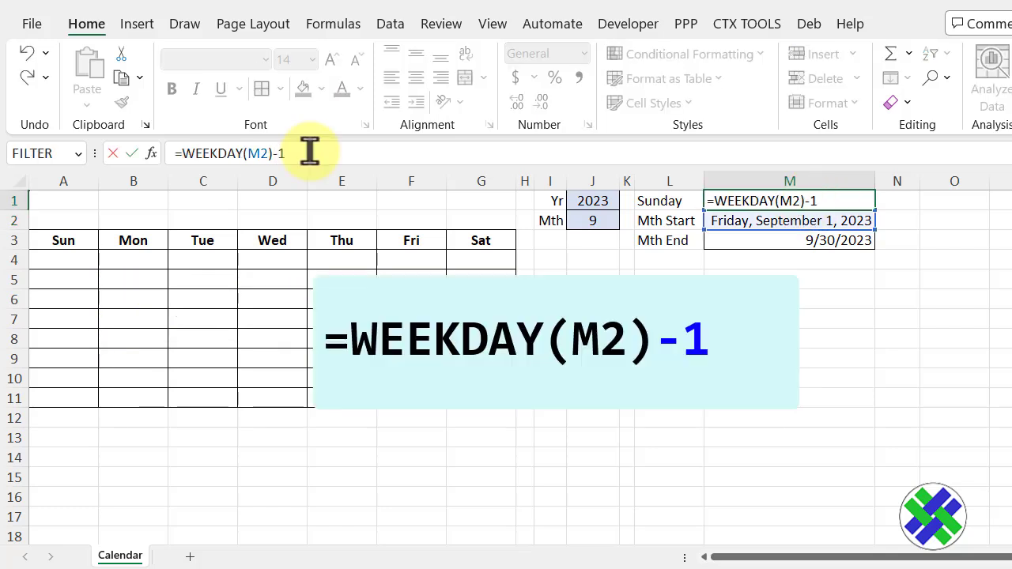
key("ctrl+Return")
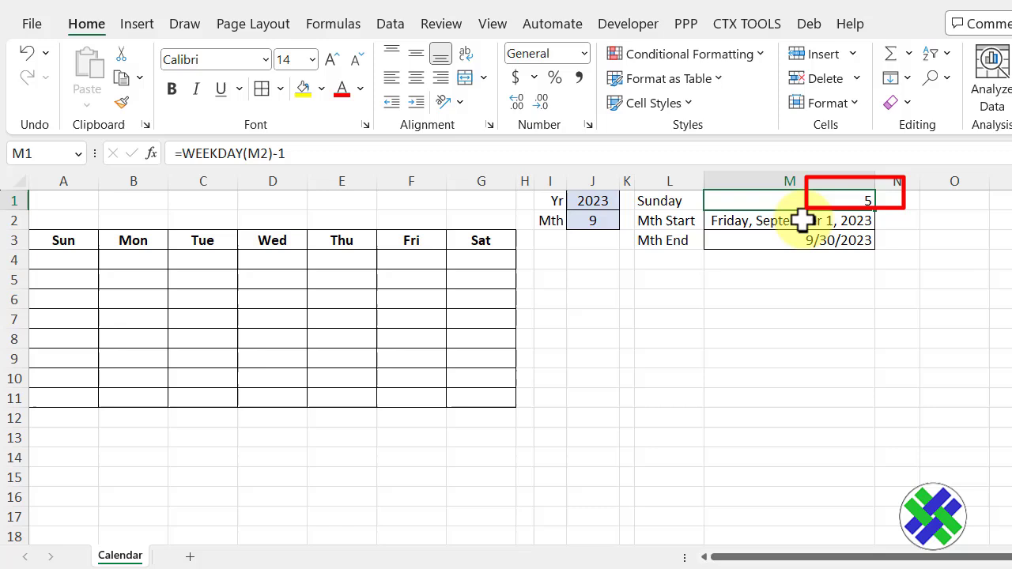
Enter month 7 in J2 to test the helper formulas
left_click(592, 223)
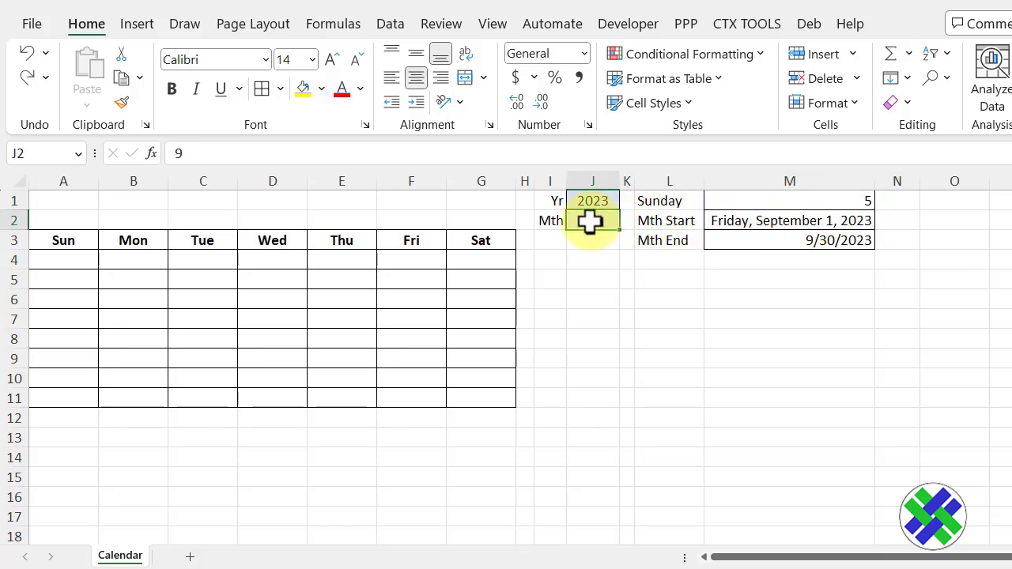
type("7")
key("Return")
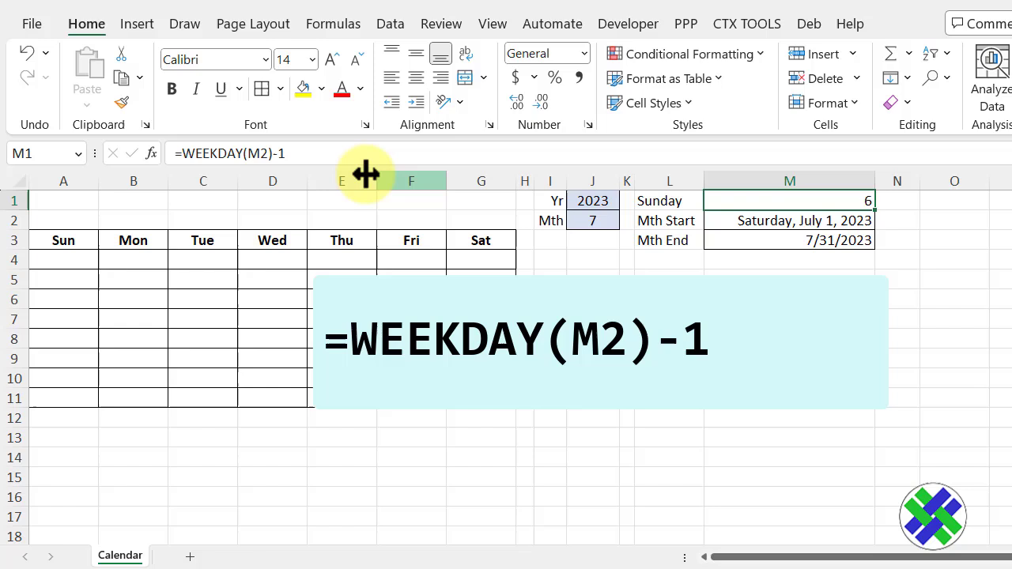
Change M1's formula to =M2-(WEEKDAY(M2)-1) so it shows Sunday, June 25, 2023
left_click(181, 153)
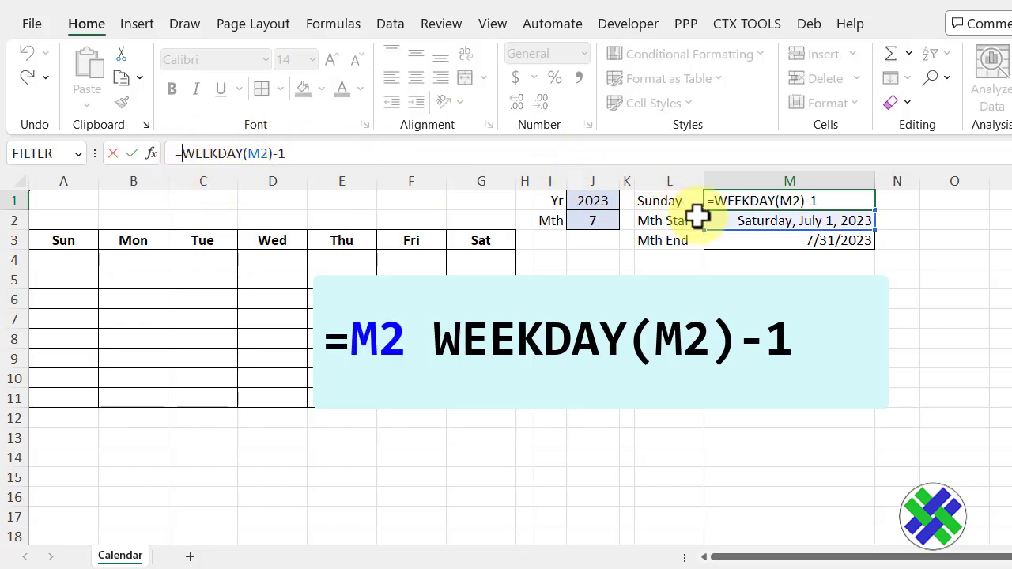
left_click(729, 221)
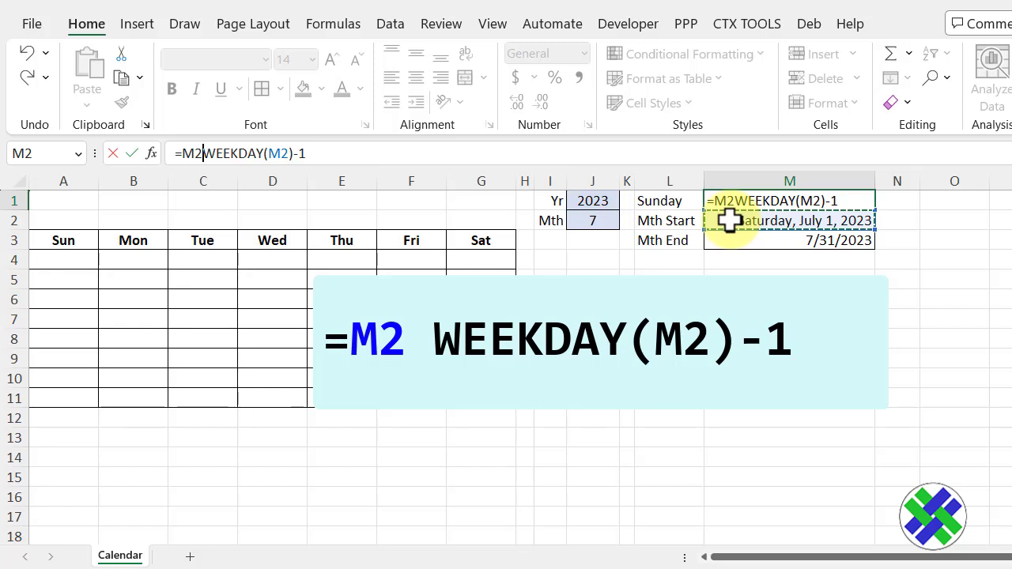
type("-")
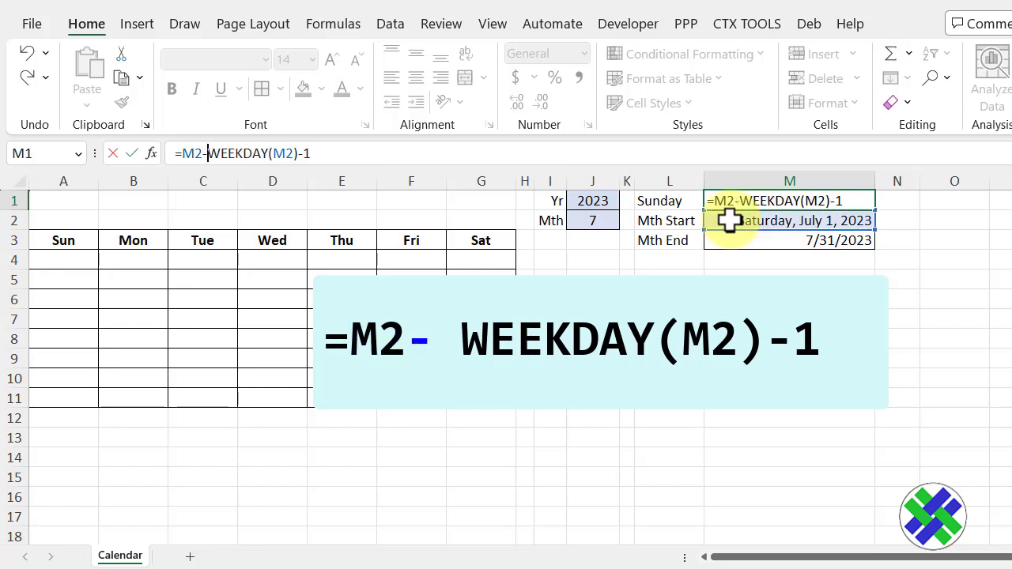
type("(")
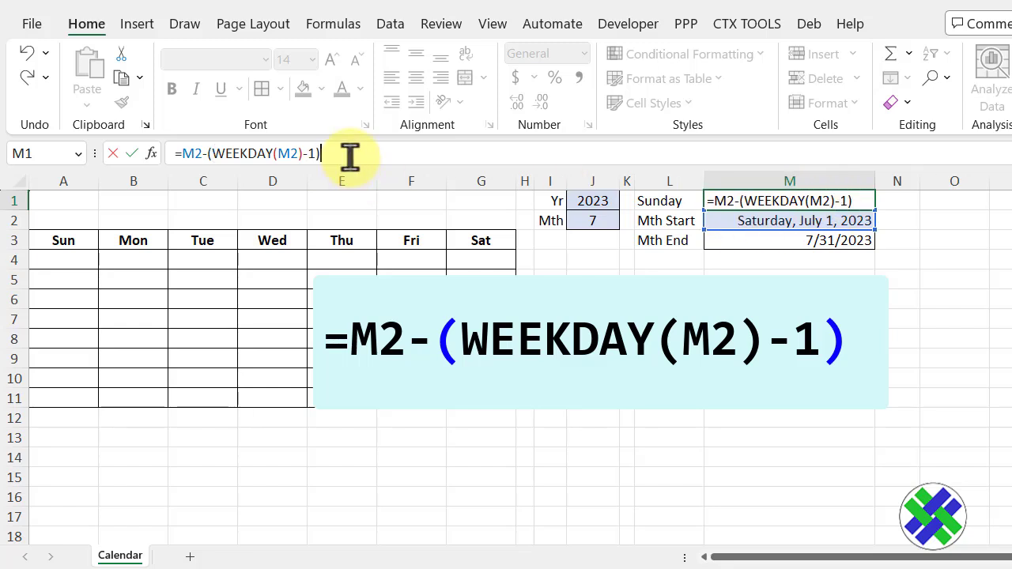
key("Return")
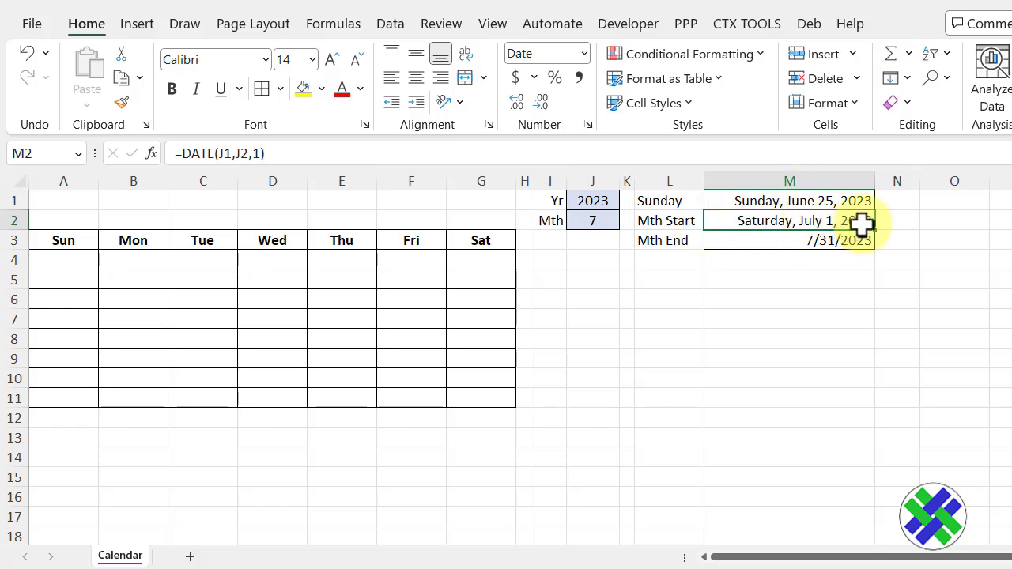
left_click(592, 222)
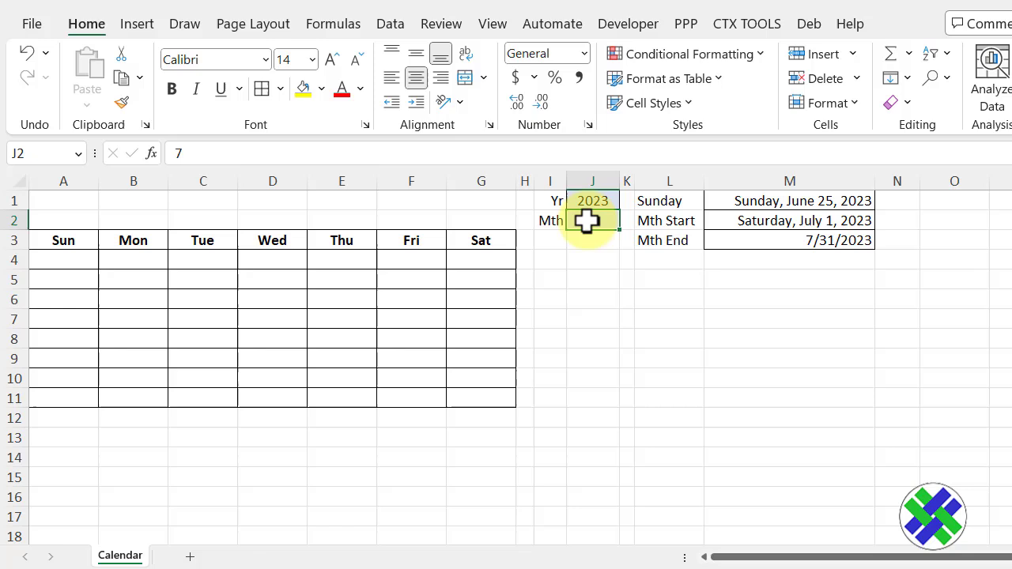
Set the month in J2 to 9 so M1:M3 show 8/27/2023, 9/1/2023 and 9/30/2023
type("9")
key("Return")
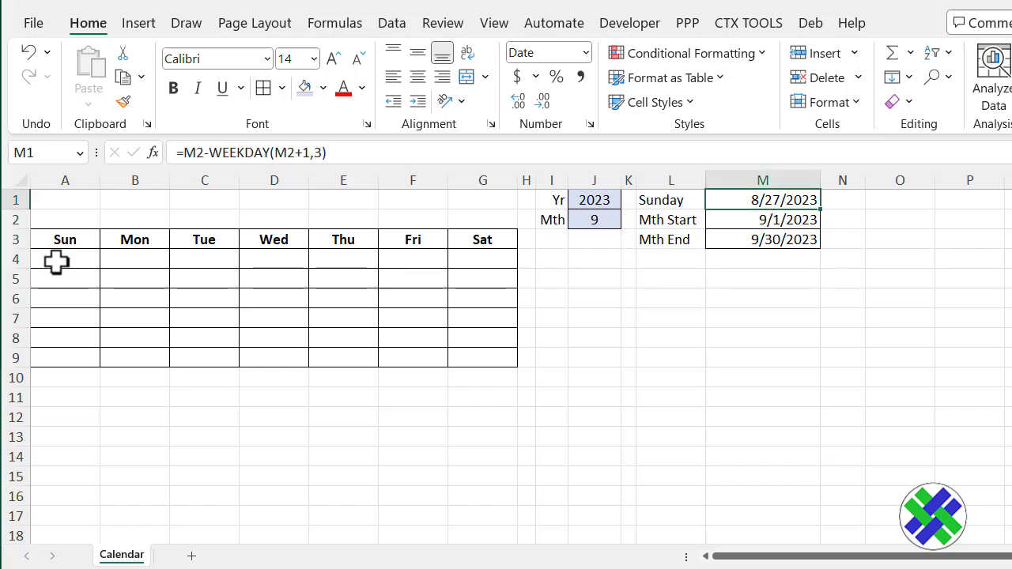
left_click(56, 261)
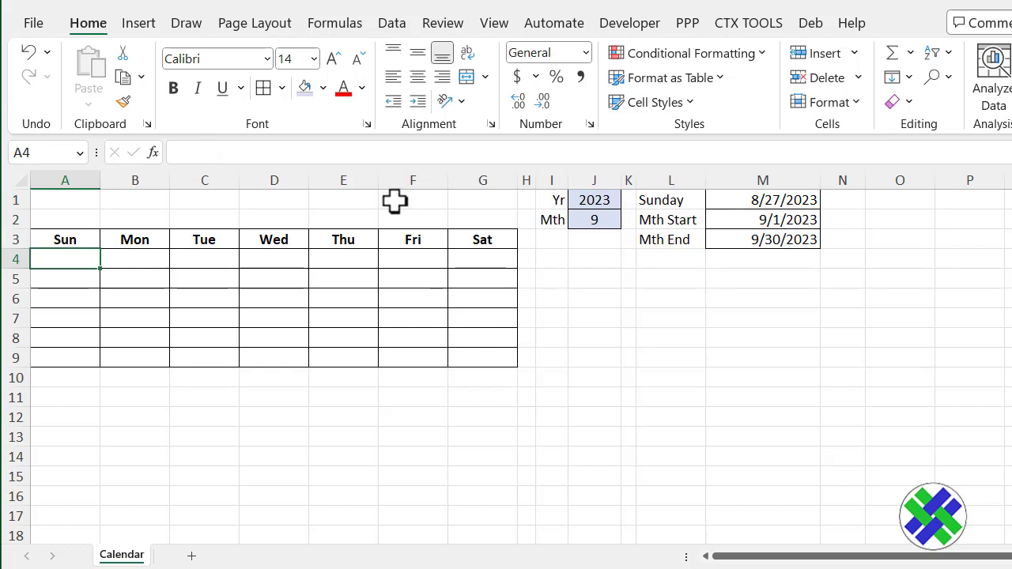
Enter =SEQUENCE(6,7,M1) in A4 to spill the six-by-seven date grid across A4:G9
type("=seq")
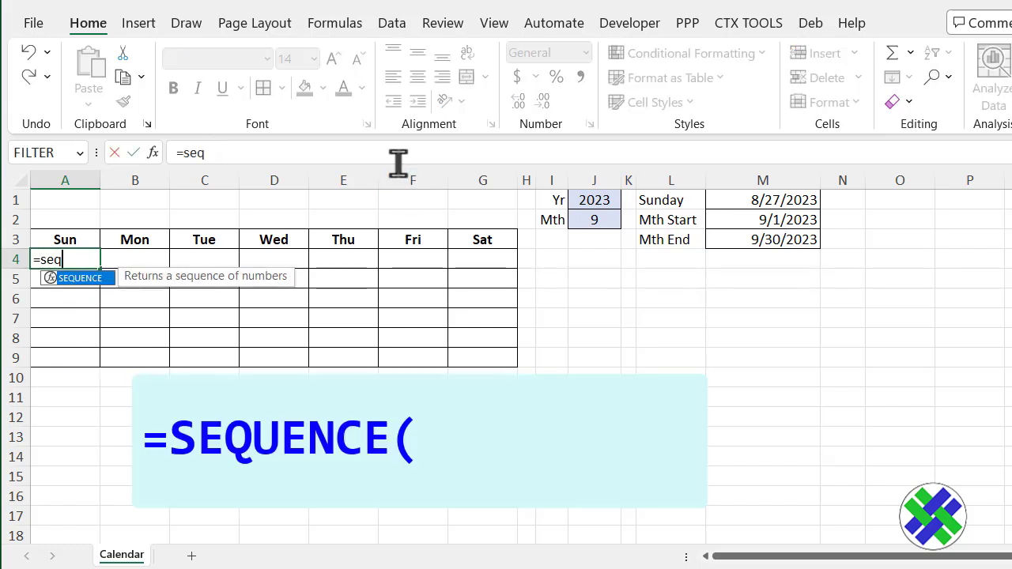
key("Tab")
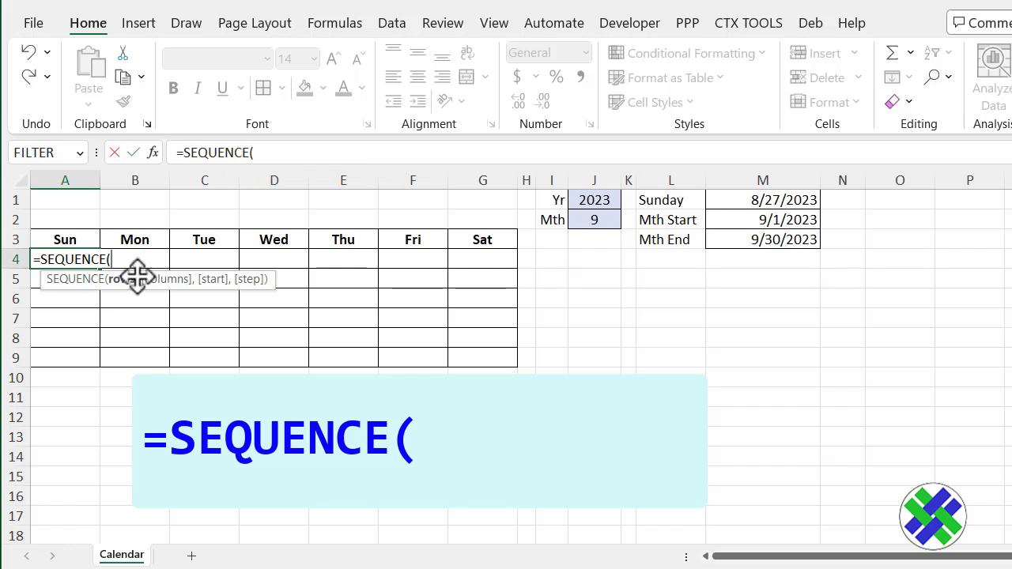
type("6")
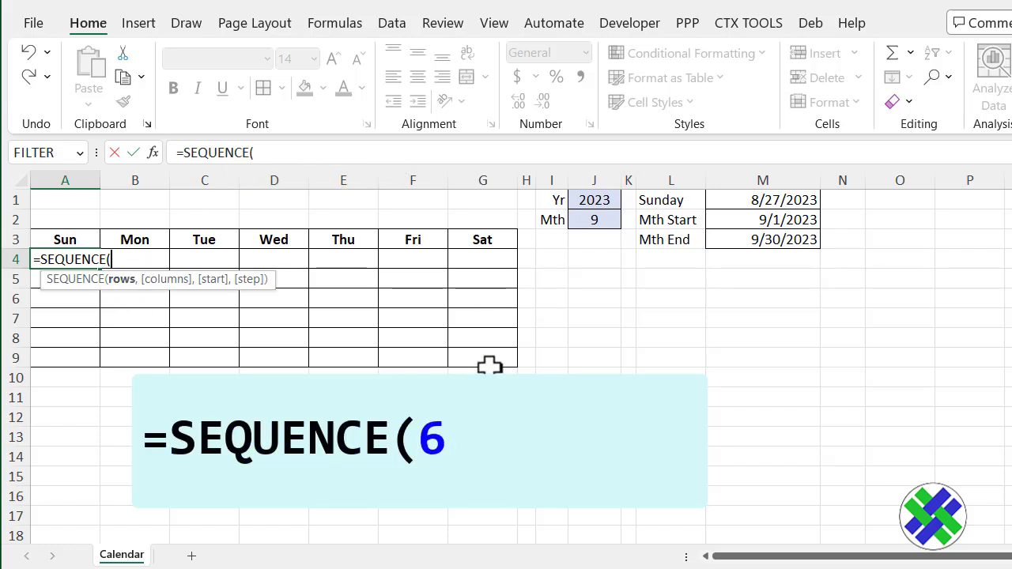
left_click(325, 145)
type(",")
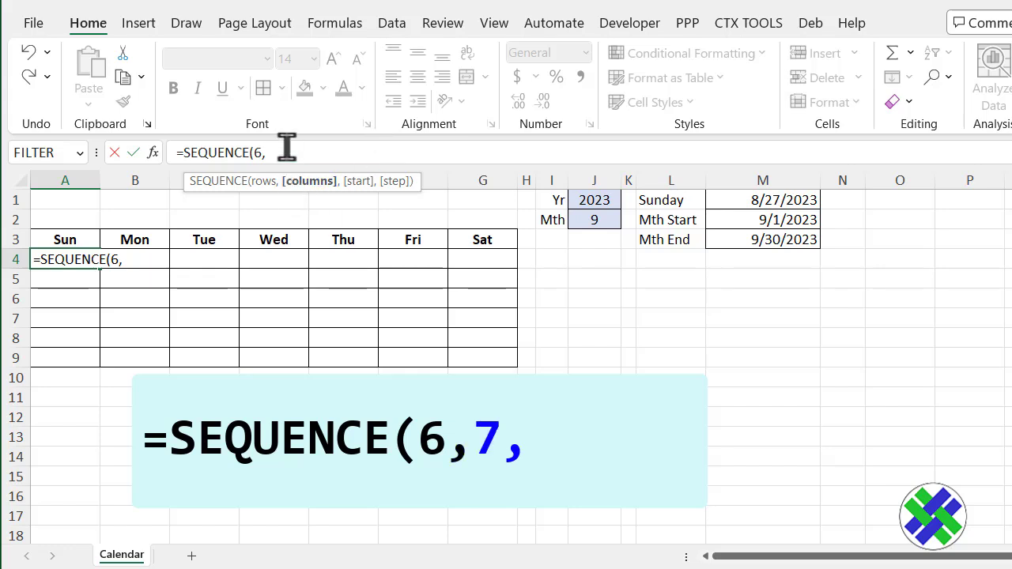
type("7,")
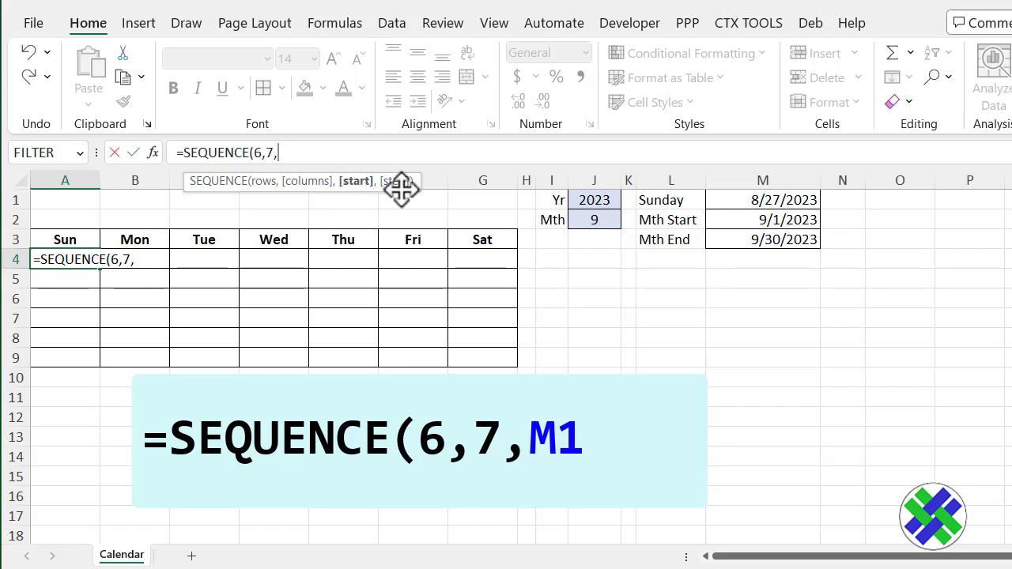
left_click(736, 202)
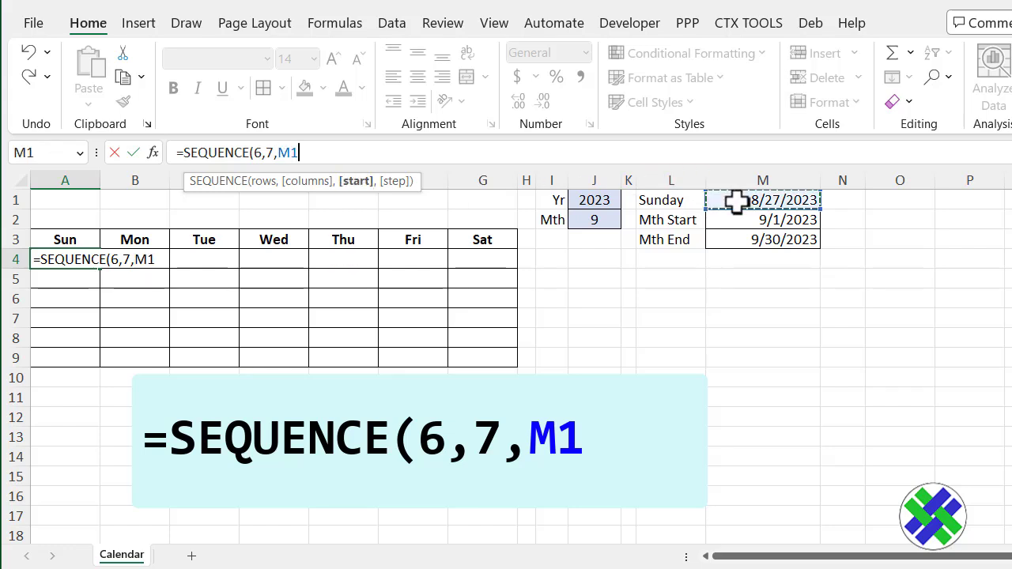
type(")")
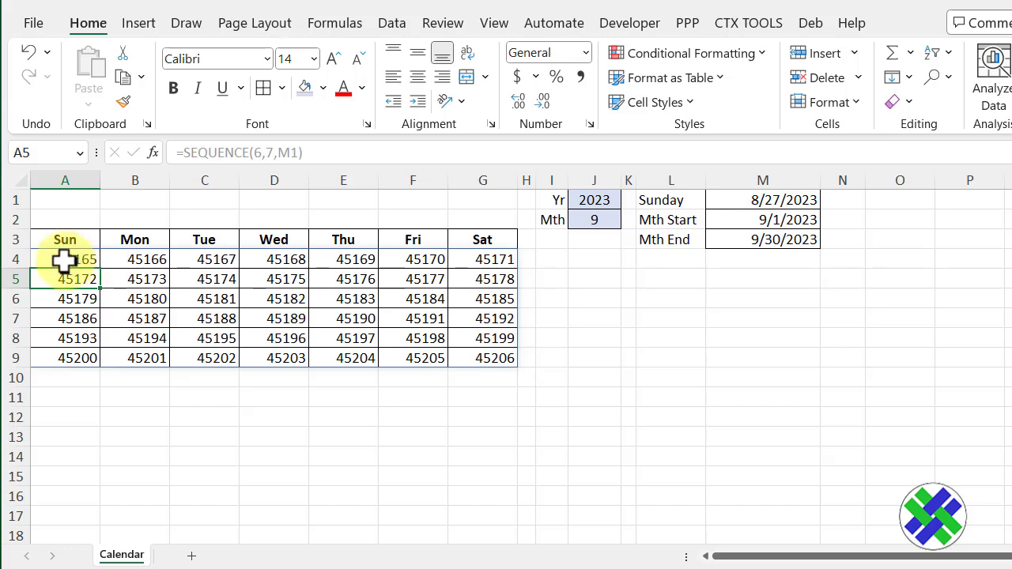
left_click_drag(62, 260, 469, 359)
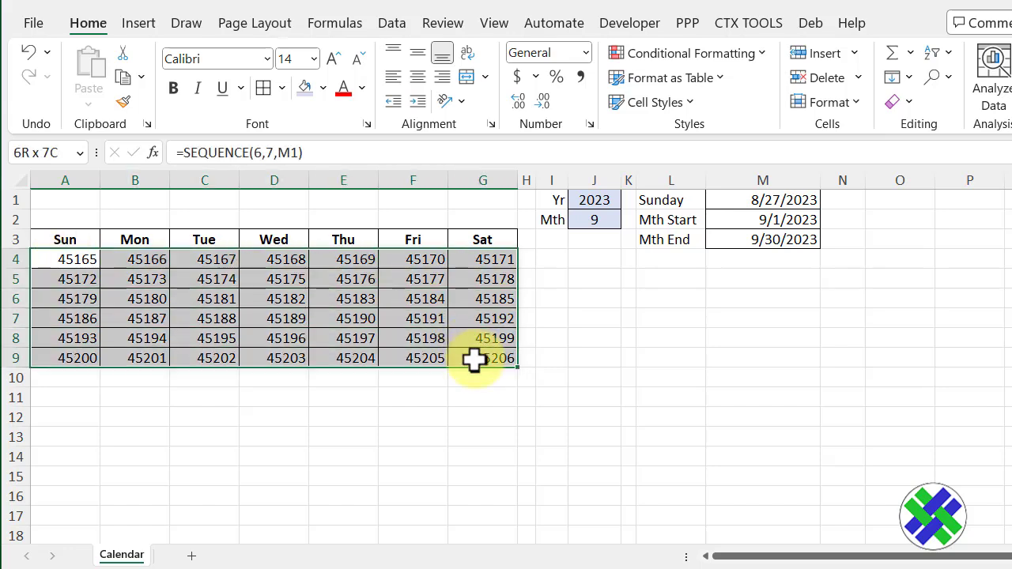
Apply the custom number format 'd' to the calendar grid so only day numbers show
left_click(589, 124)
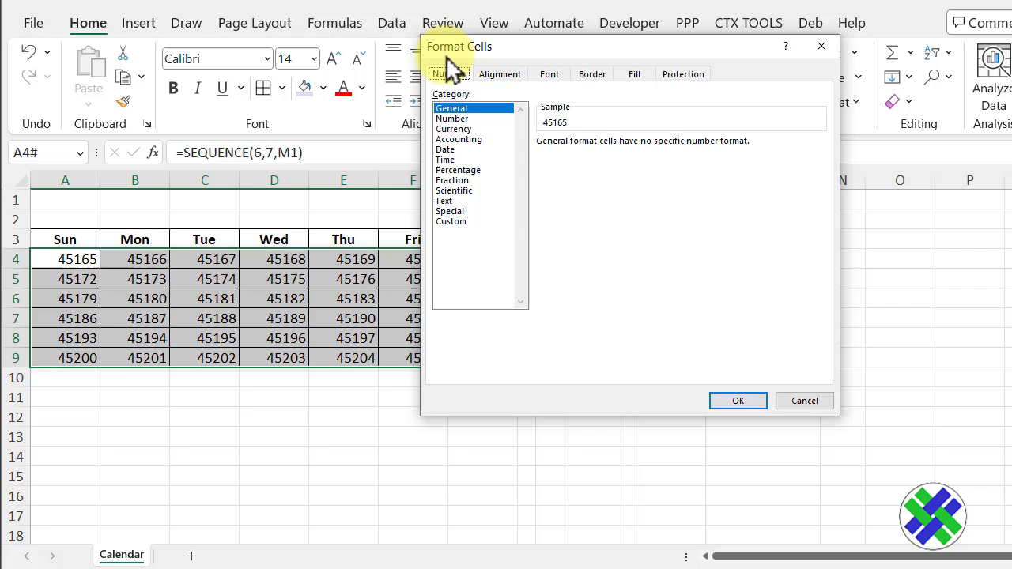
left_click(462, 223)
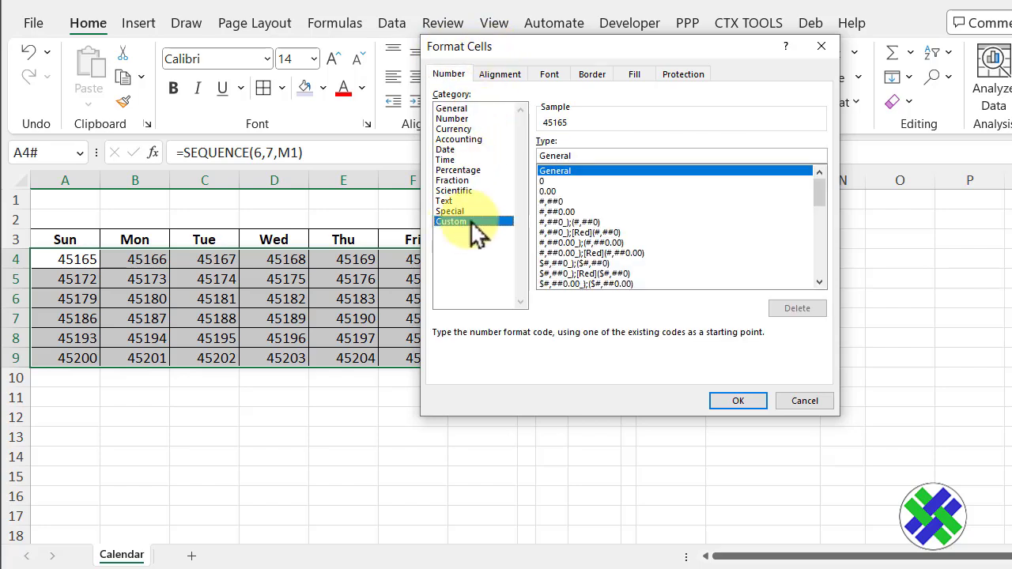
left_click(583, 155)
double_click(591, 156)
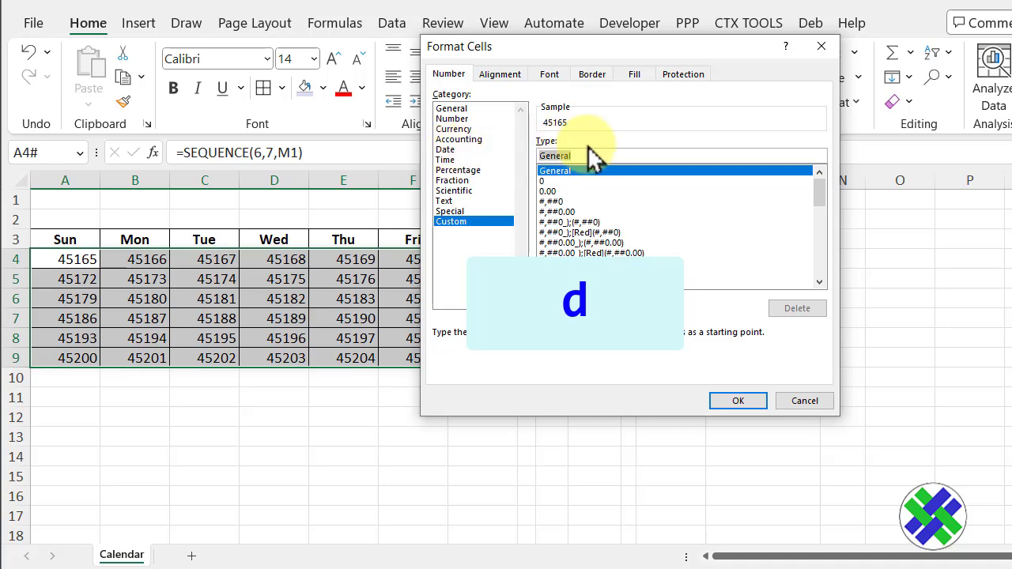
type("d")
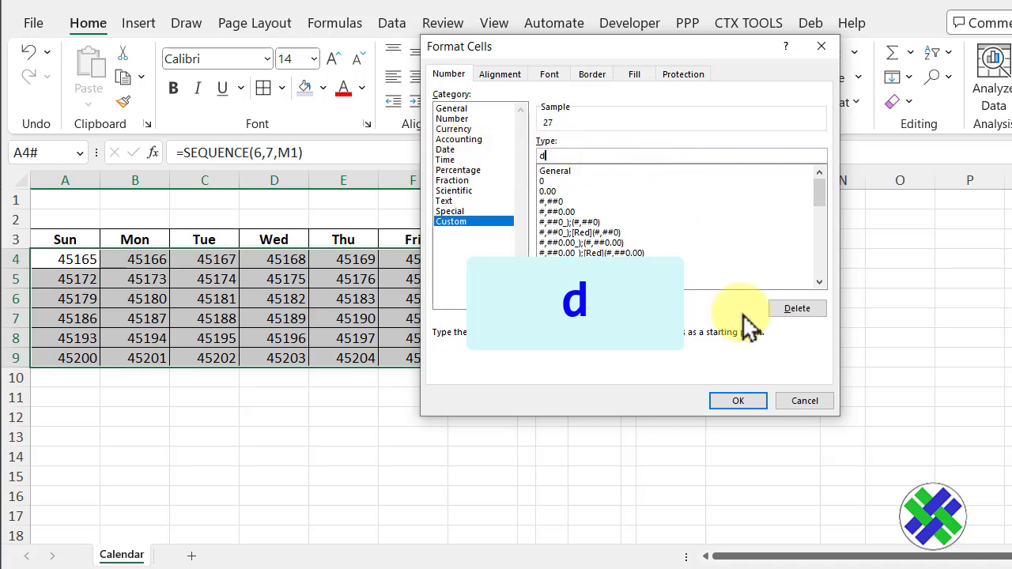
left_click(747, 402)
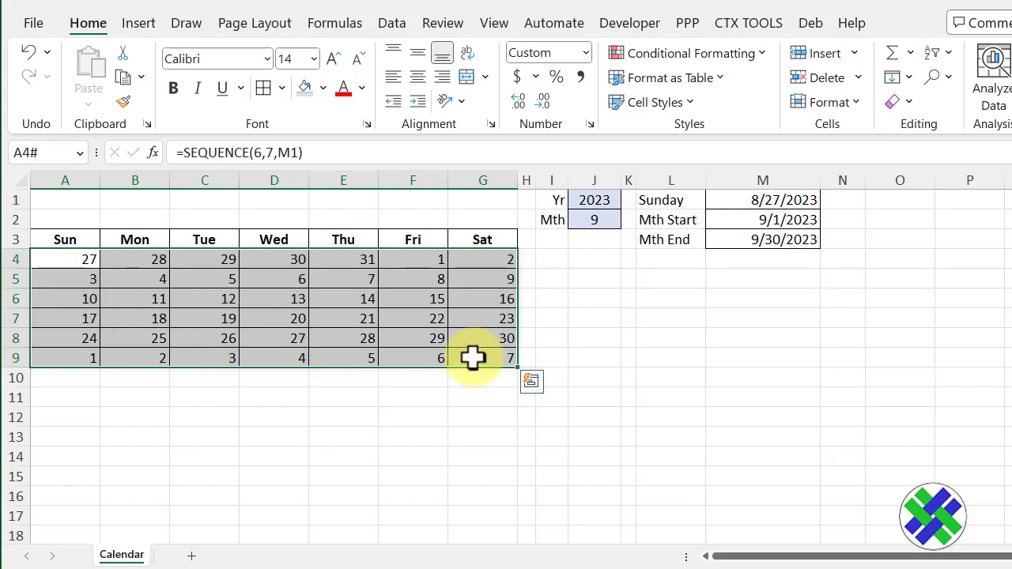
Make the day numbers bold and 16 pt, top-aligned in taller rows 4 to 9
left_click(175, 90)
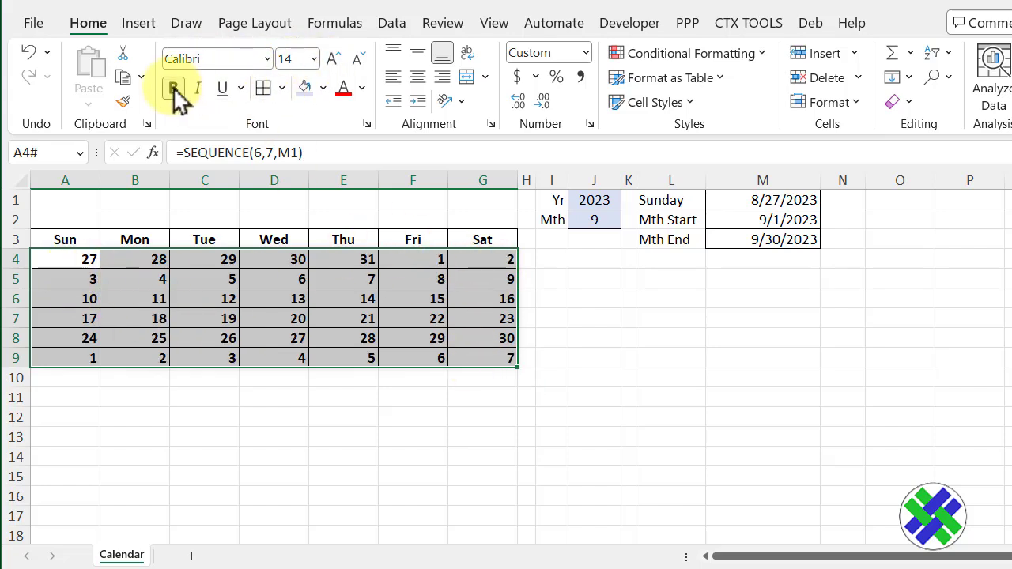
left_click(314, 59)
left_click(303, 222)
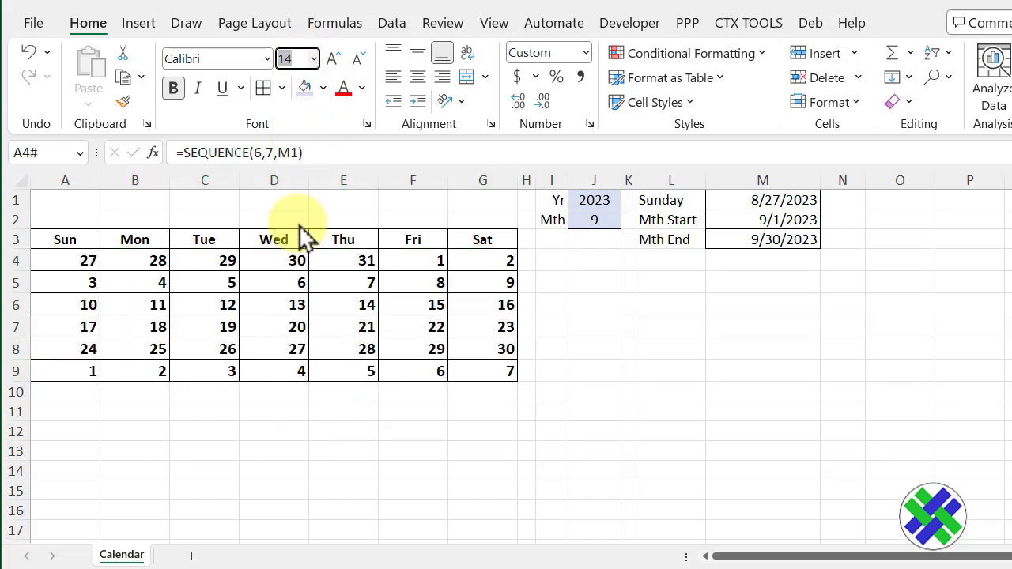
left_click_drag(18, 260, 16, 428)
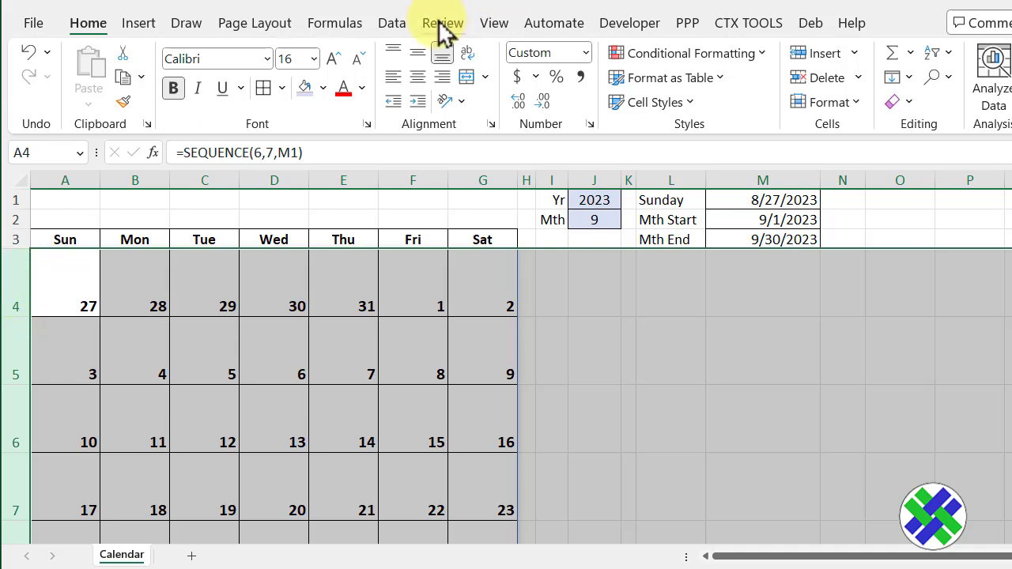
left_click(393, 51)
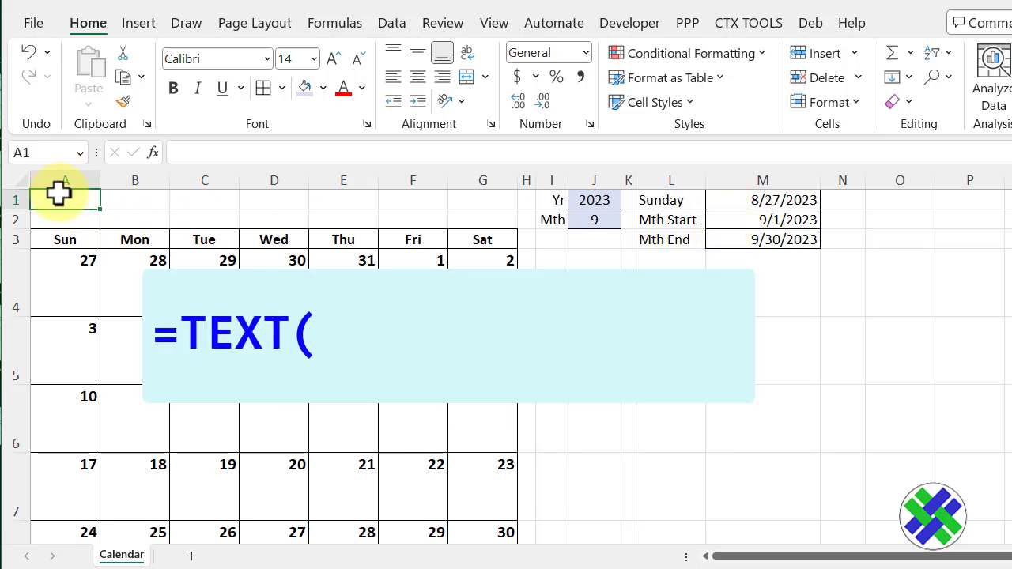
Enter =TEXT(M2,"mmmm yyyy") in A1 to display the heading September 2023
type("=text(")
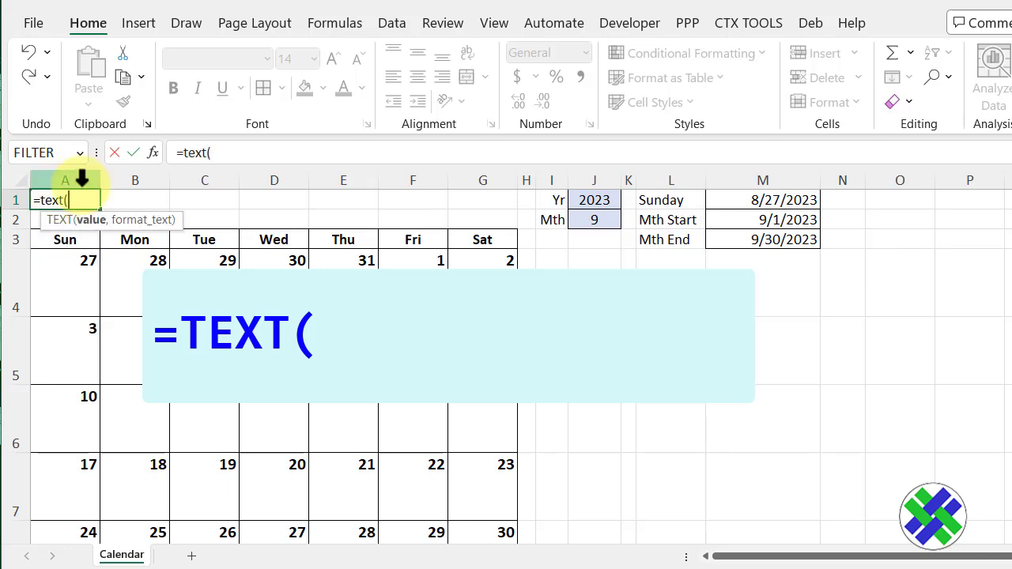
left_click(724, 222)
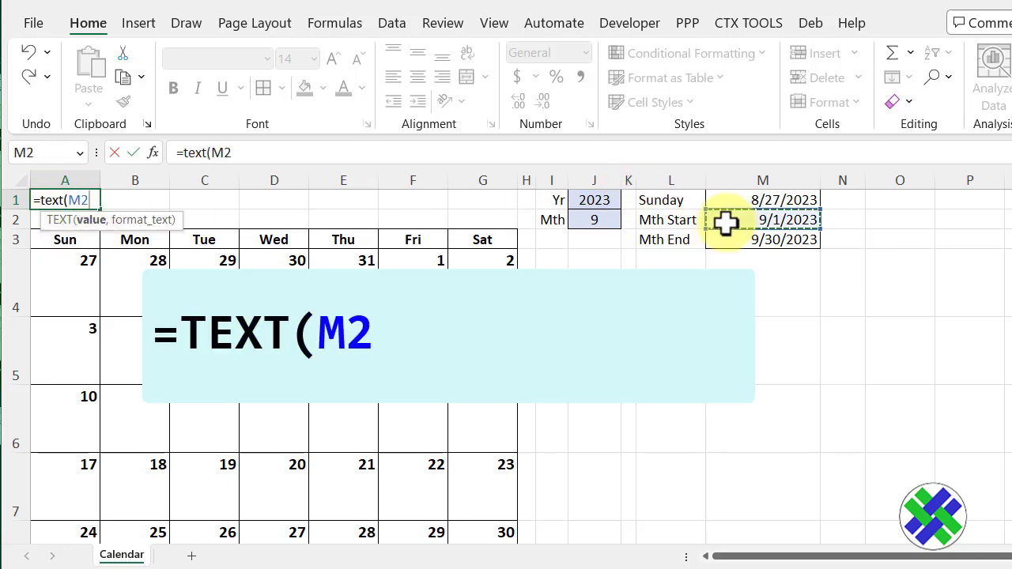
type(",\"mmmm")
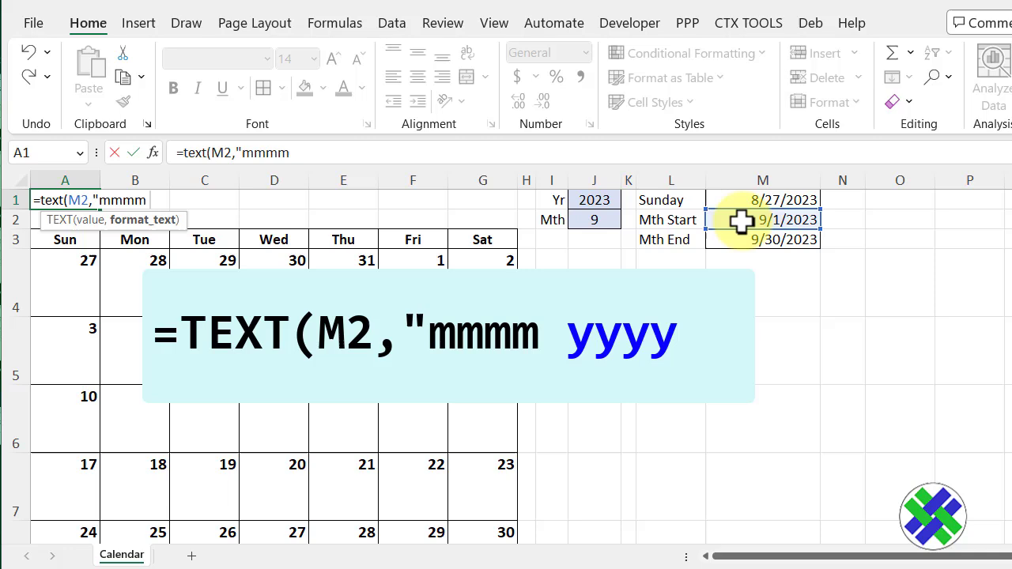
type("yy")
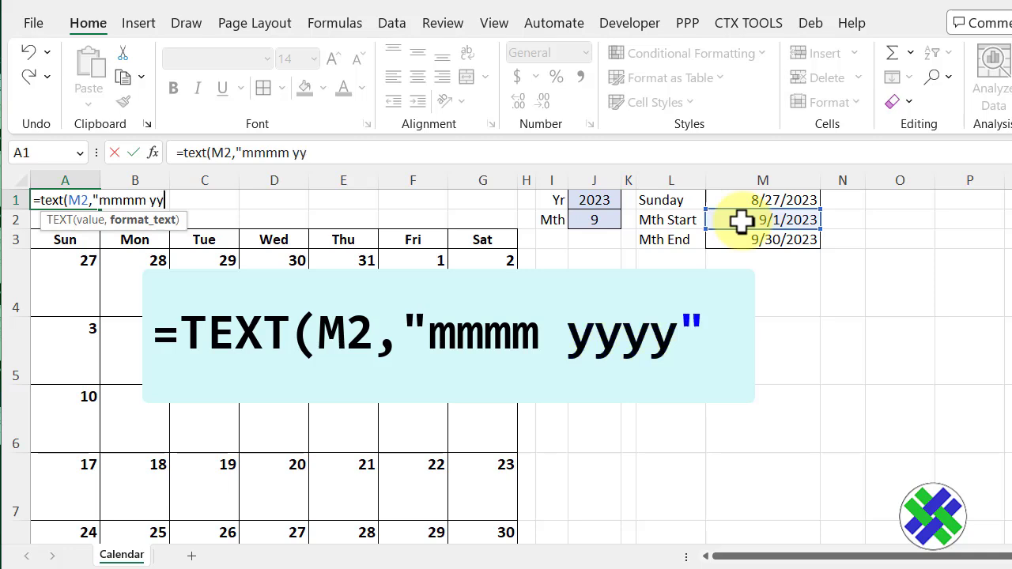
type("yy\")")
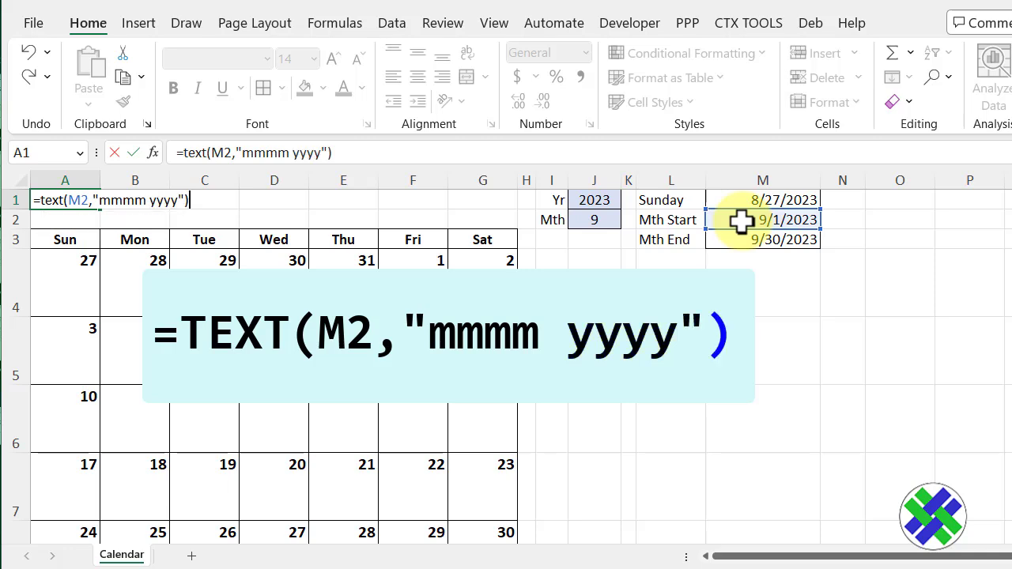
key("Return")
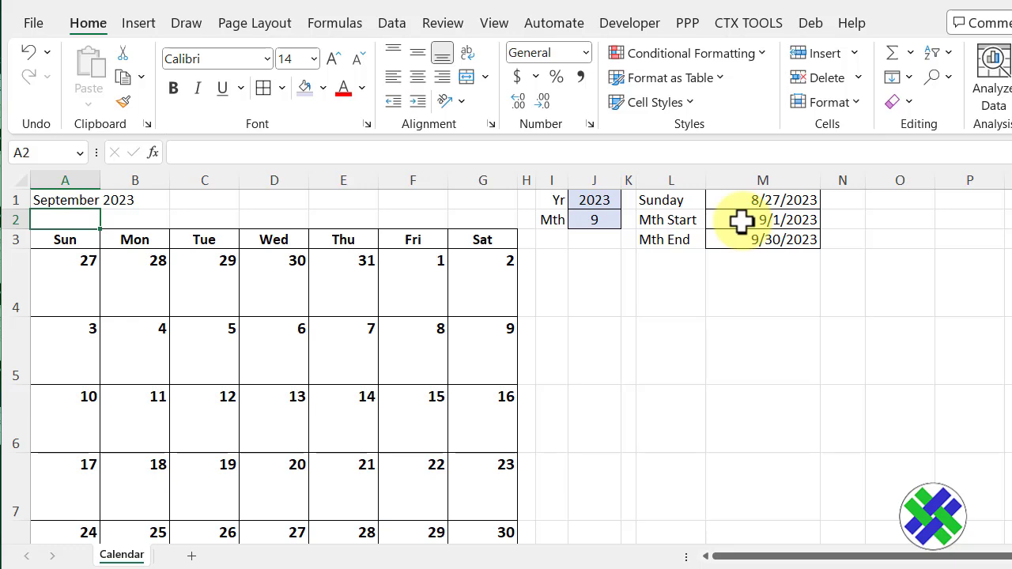
Make the A1 heading bold at font size 22
left_click(44, 199)
left_click(174, 87)
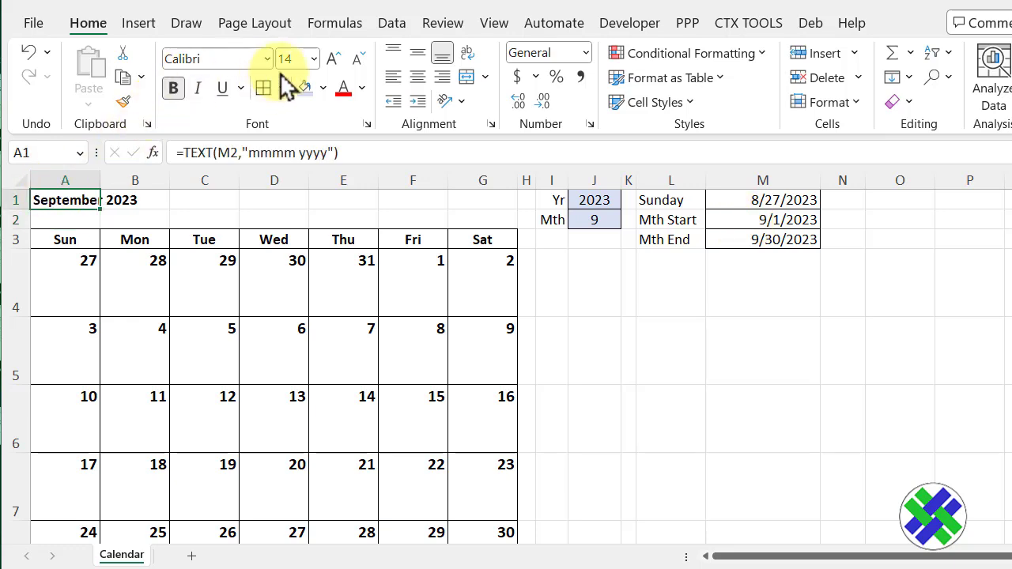
left_click(313, 59)
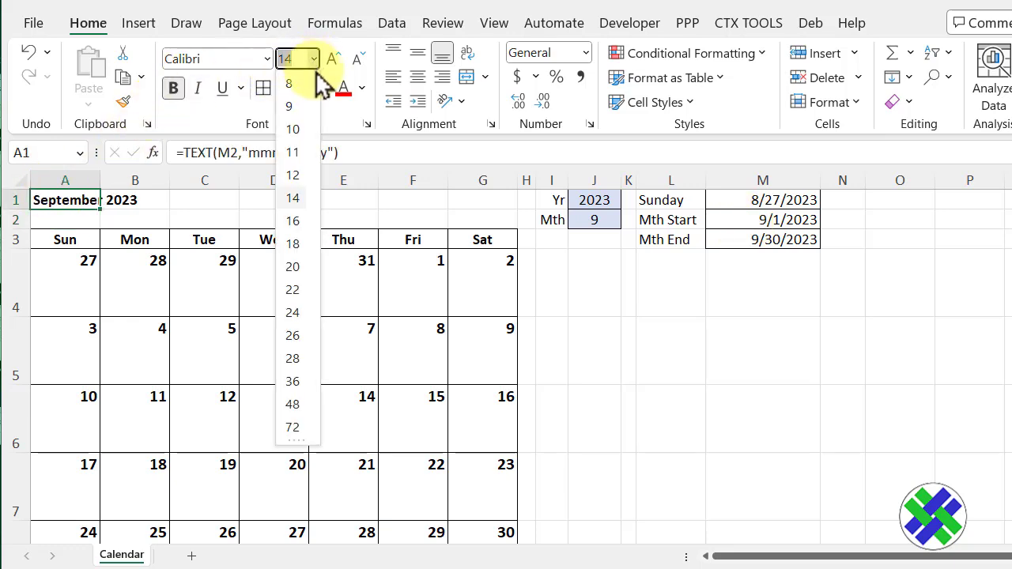
left_click(292, 290)
Centre the heading across A1:G1 with Center Across Selection
left_click_drag(61, 198, 484, 200)
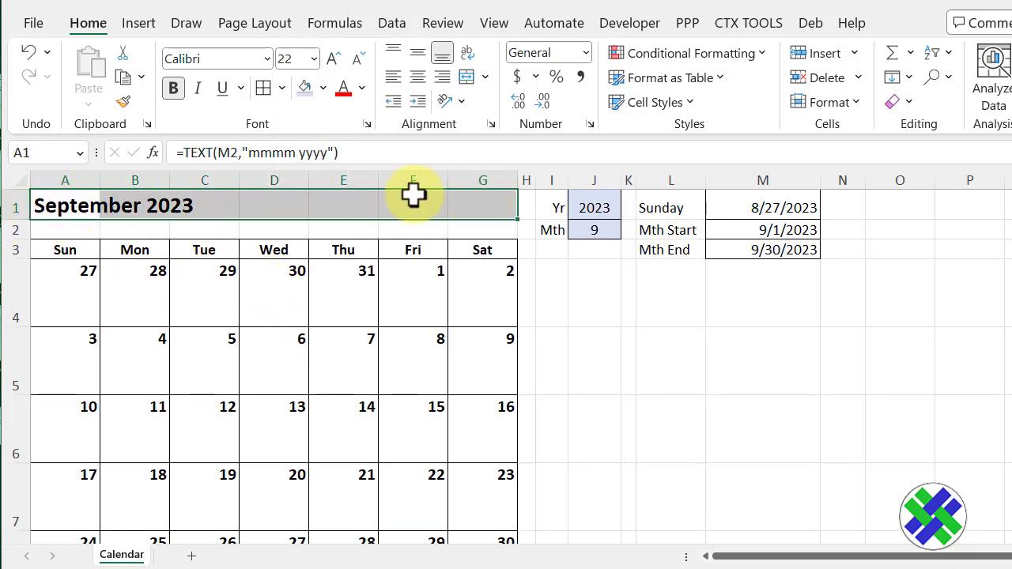
left_click(491, 124)
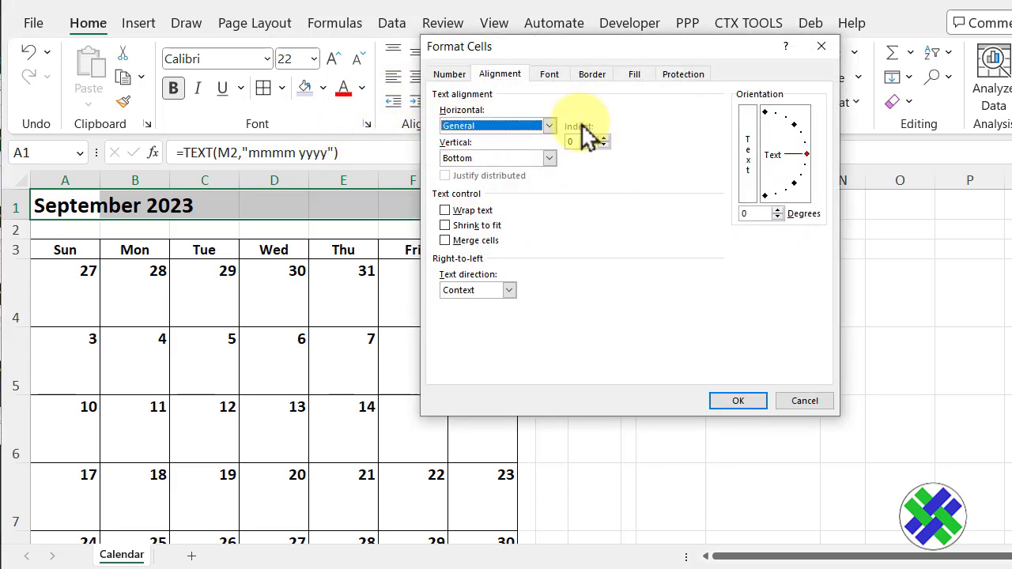
left_click(549, 126)
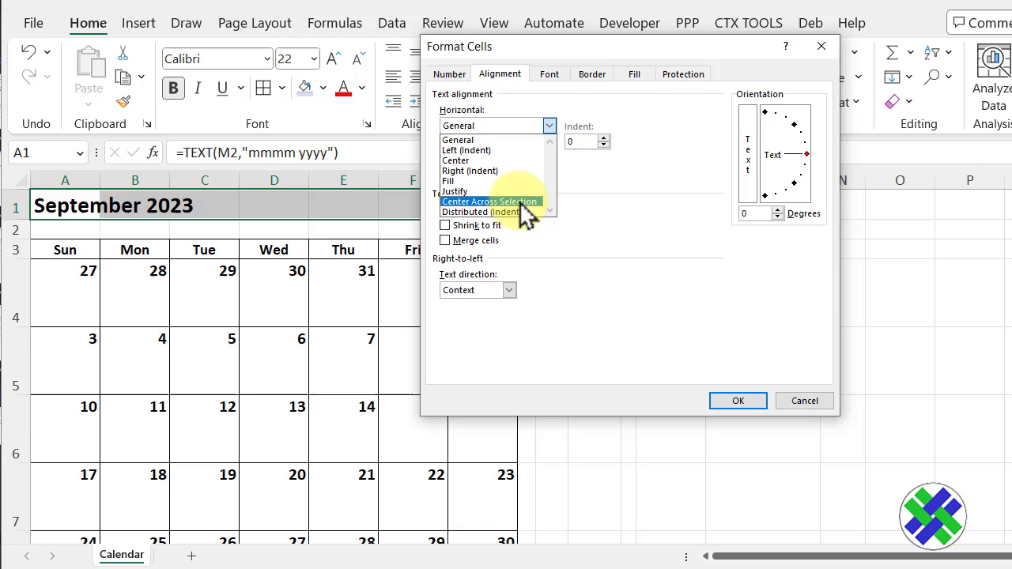
left_click(520, 203)
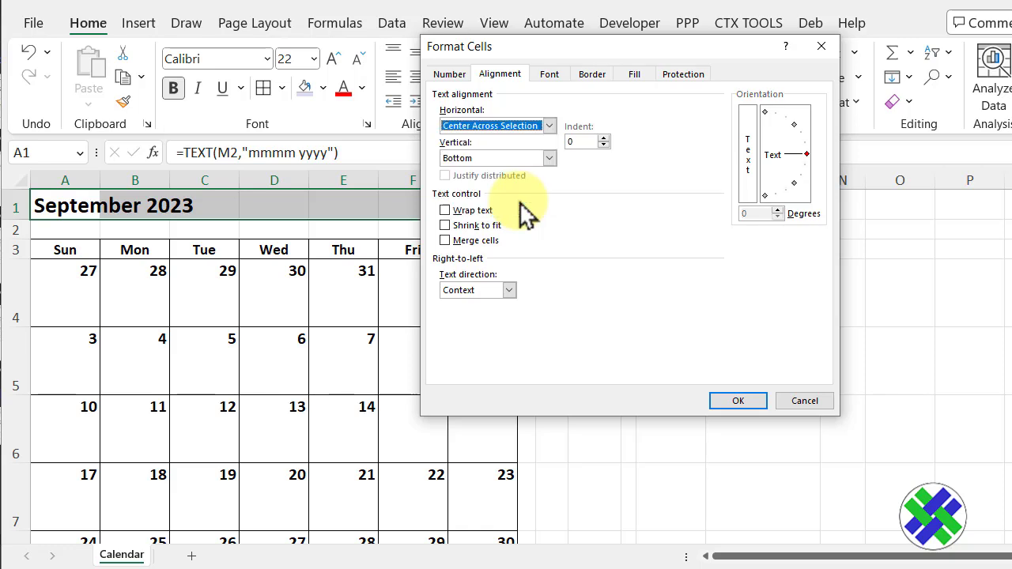
left_click(735, 402)
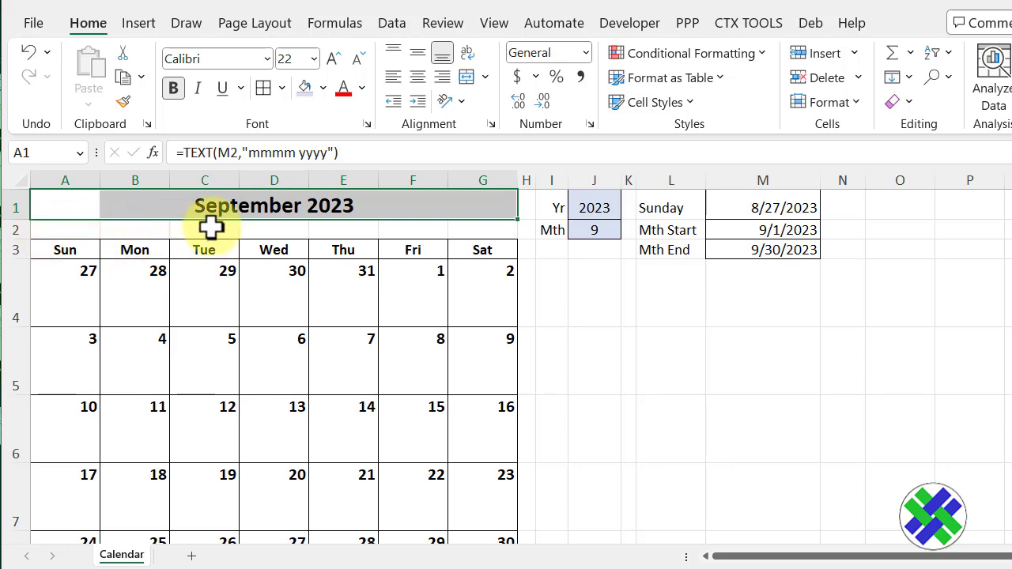
Start a new formula-based conditional formatting rule for the calendar grid
left_click(52, 210)
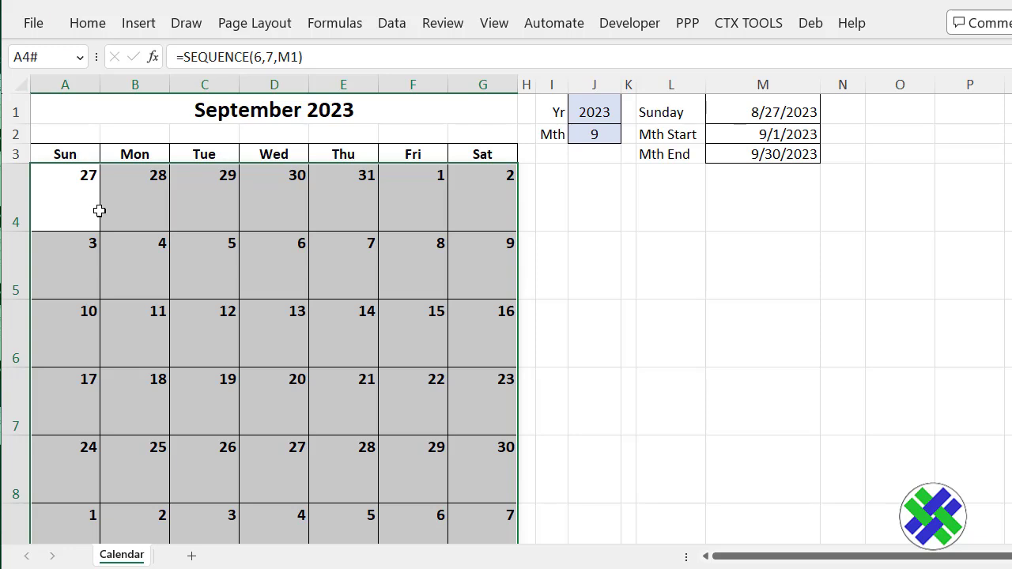
left_click(85, 23)
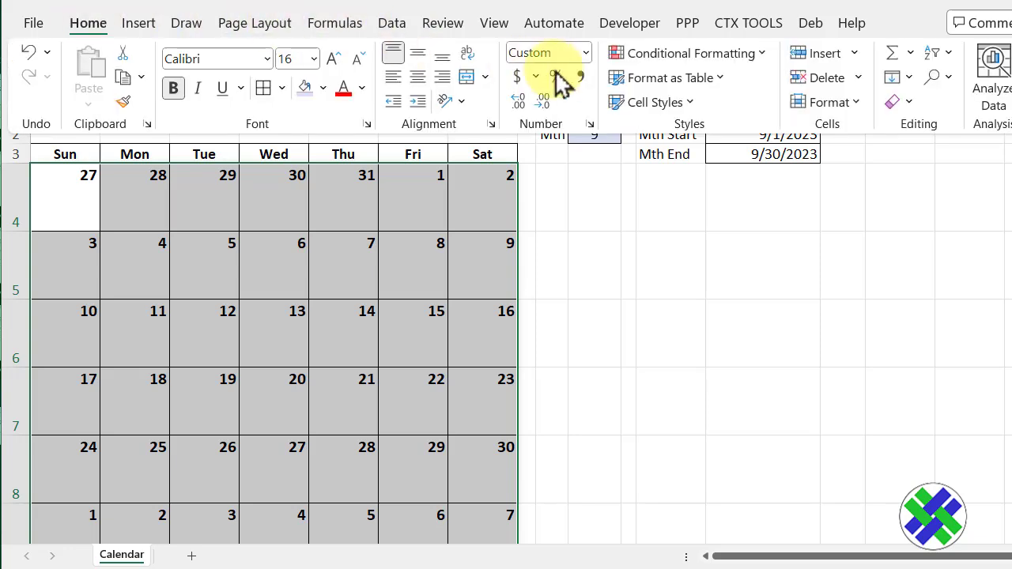
left_click(658, 53)
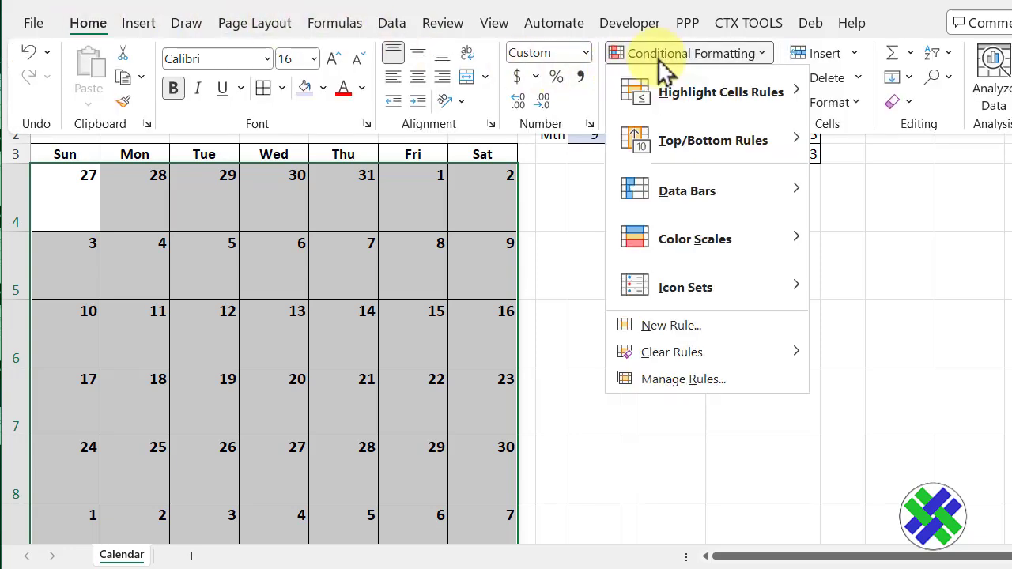
left_click(680, 327)
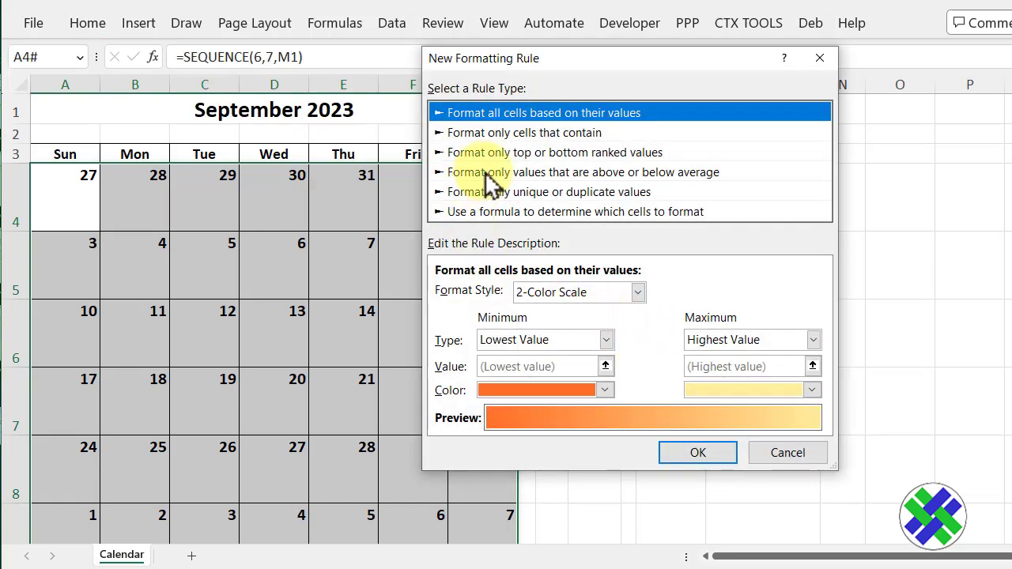
left_click(465, 211)
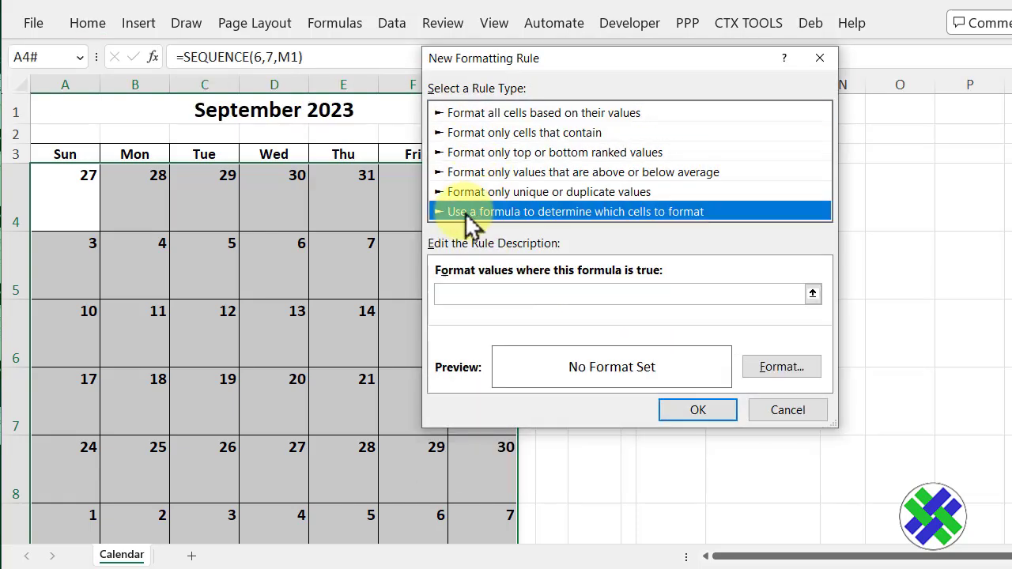
left_click(461, 291)
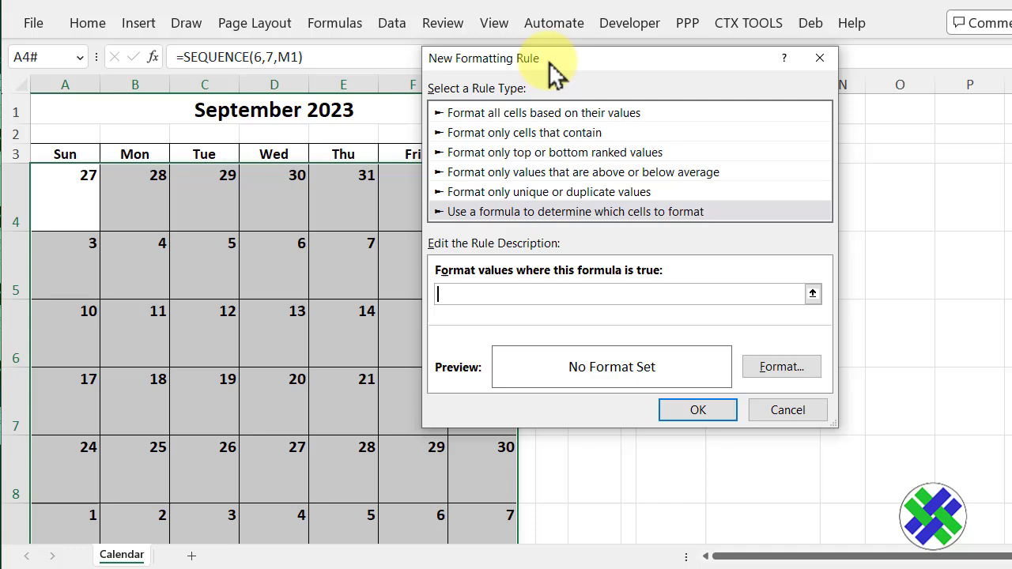
Set the rule to =A4<$M$2 with white font, hiding August 27–31
left_click_drag(553, 62, 748, 67)
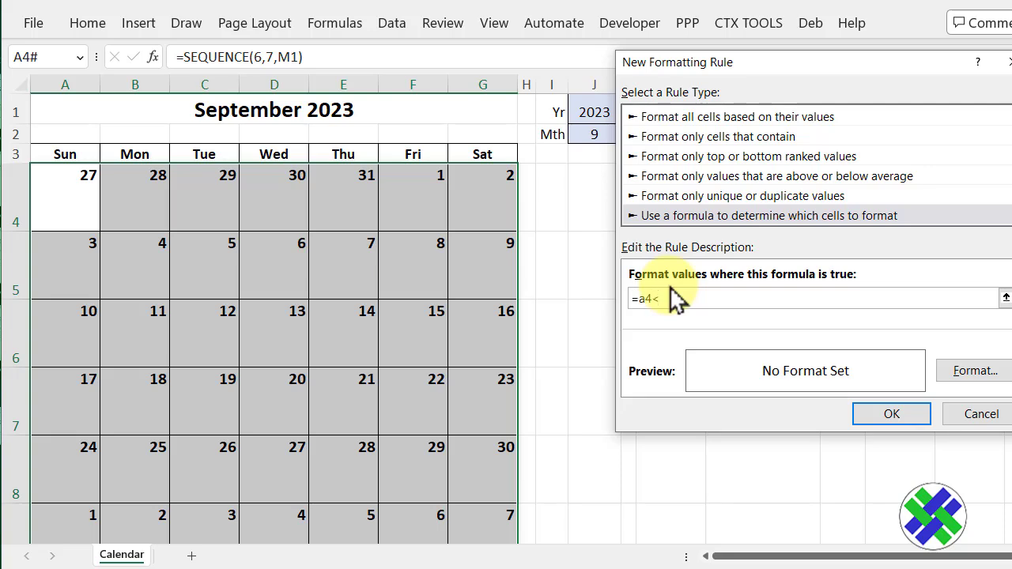
left_click_drag(737, 79, 299, 99)
left_click(722, 127)
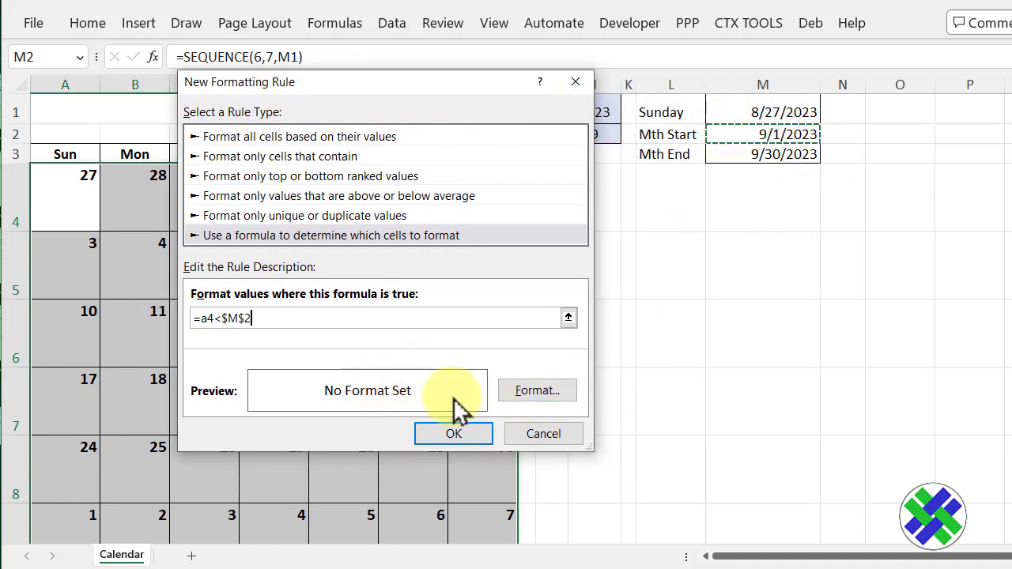
left_click(535, 393)
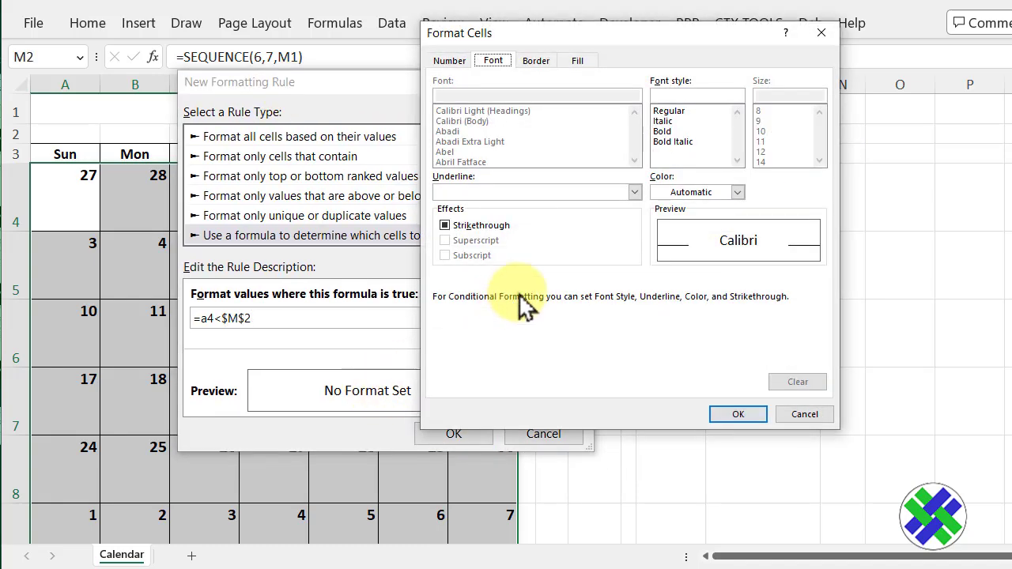
left_click(576, 61)
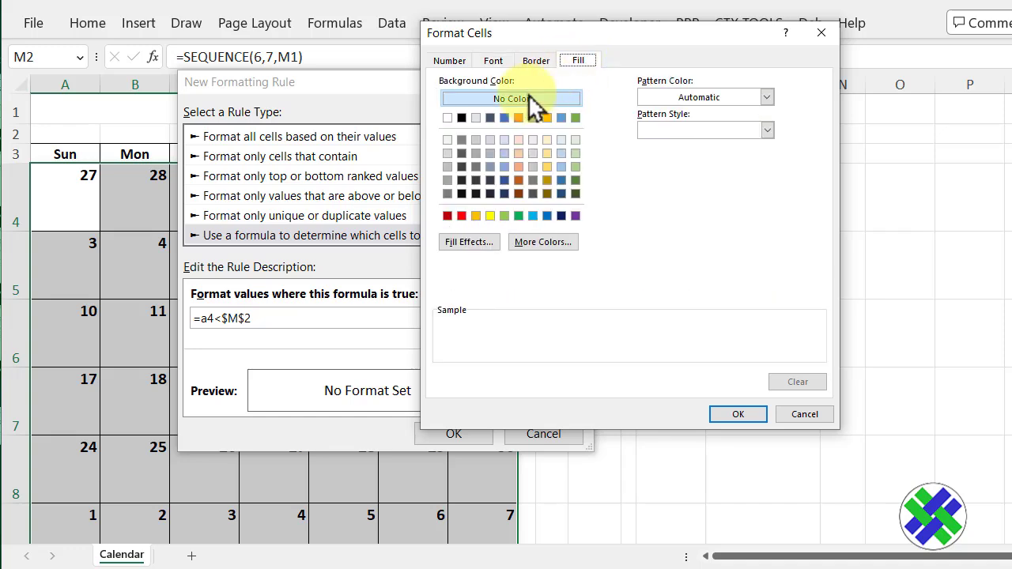
left_click(447, 118)
left_click(494, 61)
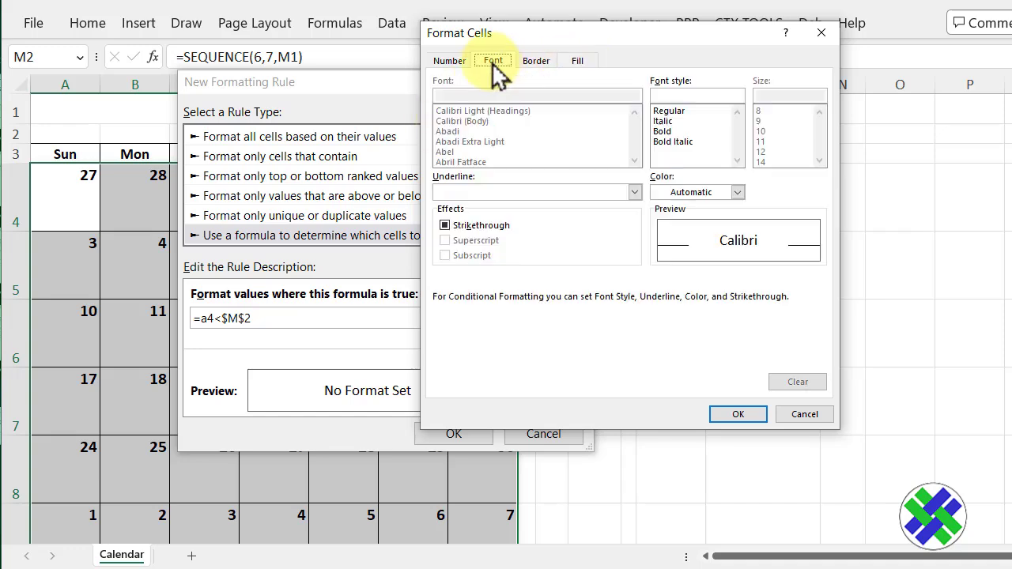
left_click(737, 193)
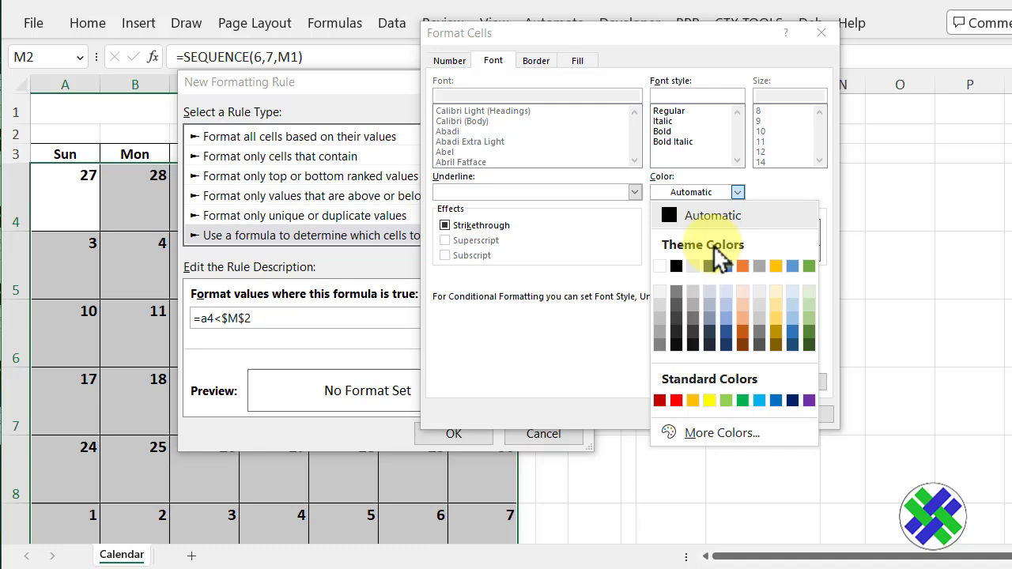
left_click(669, 263)
left_click(743, 415)
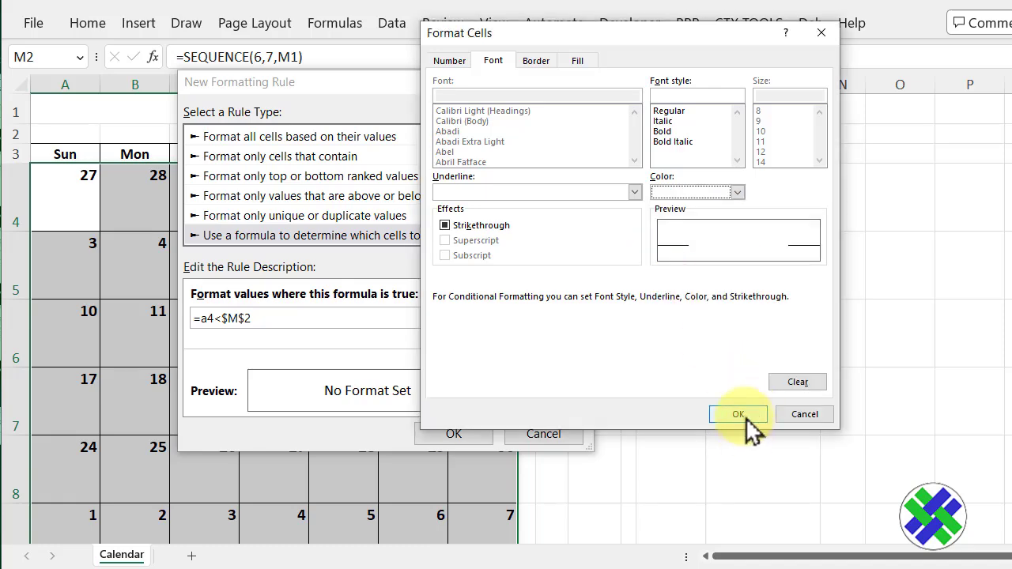
left_click(455, 434)
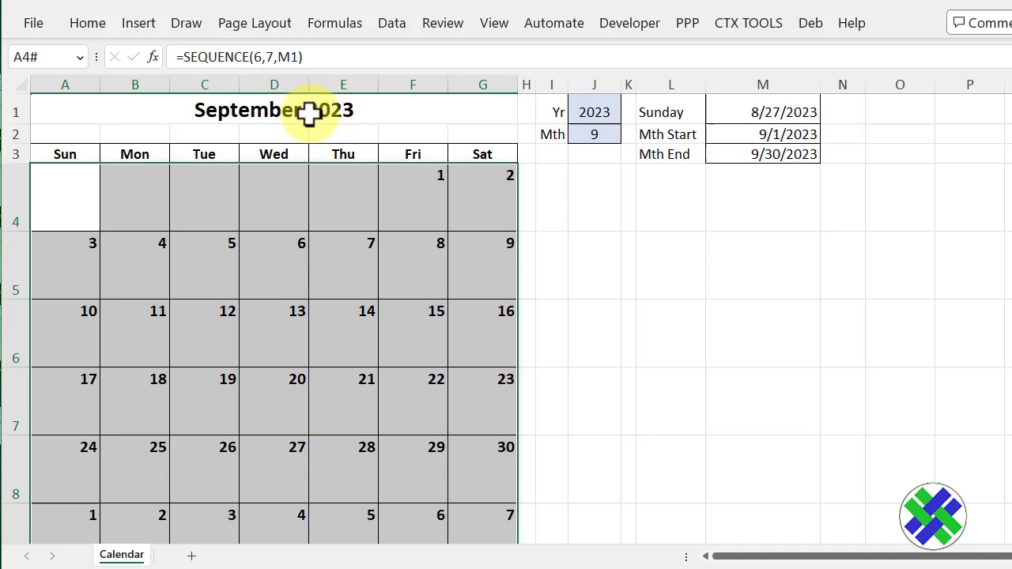
Create a second formula rule =A4>$M$3 for days after the month end
left_click(88, 26)
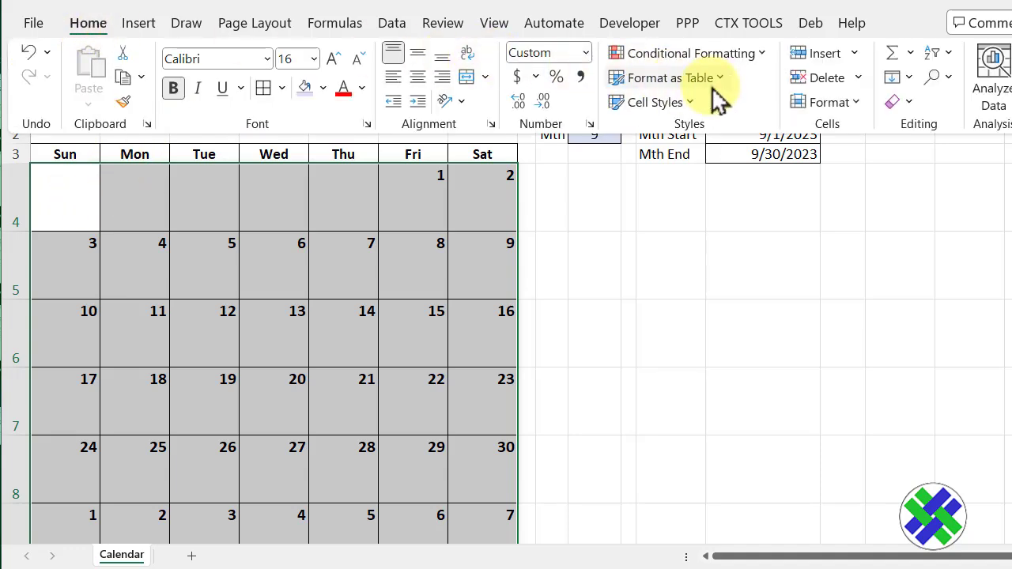
left_click(720, 61)
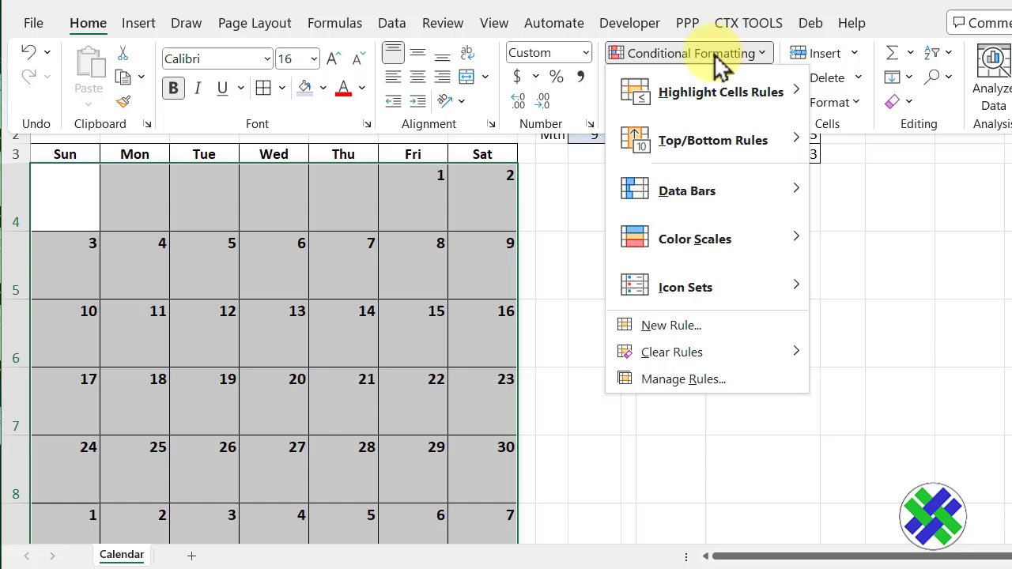
left_click(667, 330)
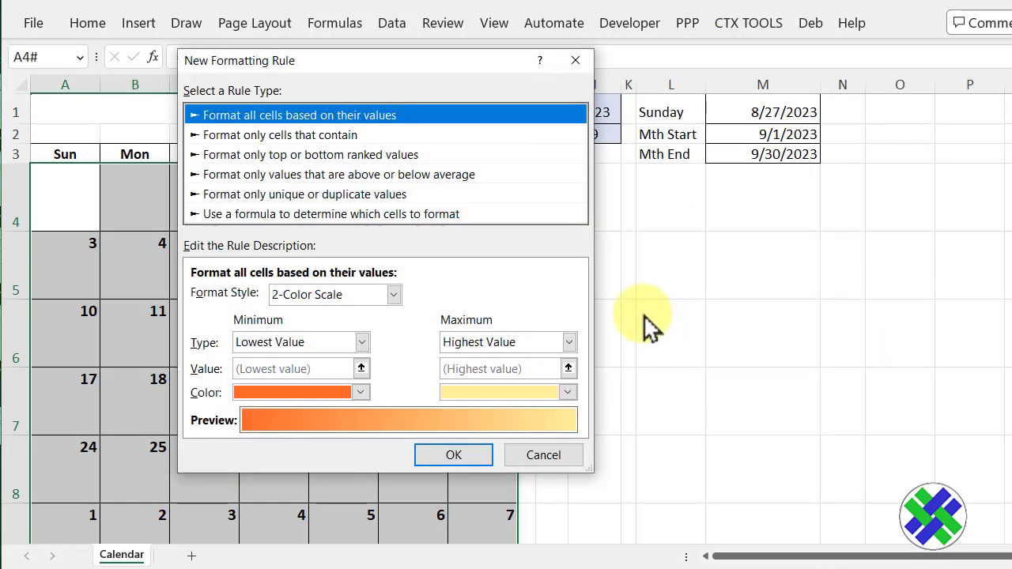
left_click(229, 213)
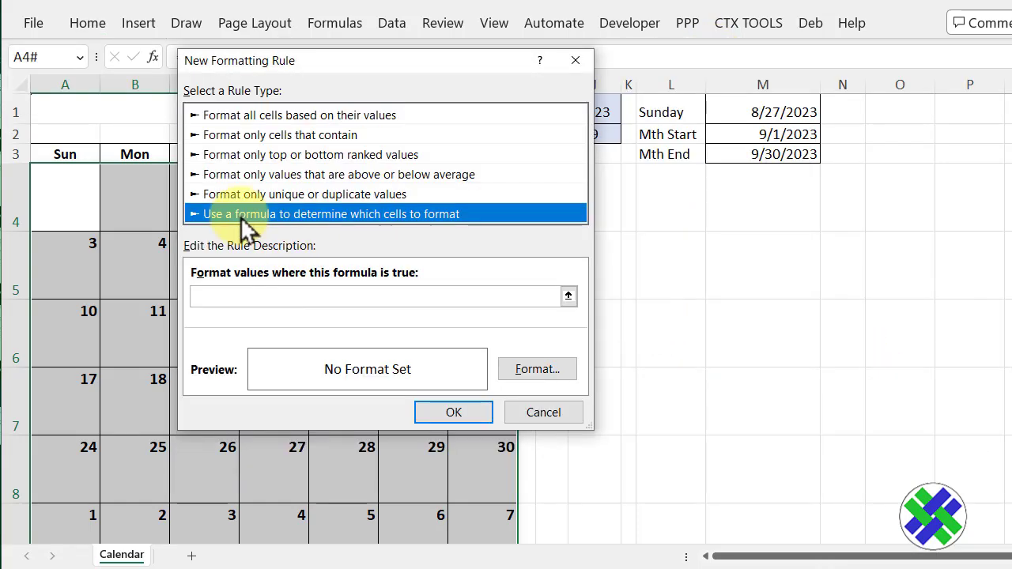
left_click(244, 293)
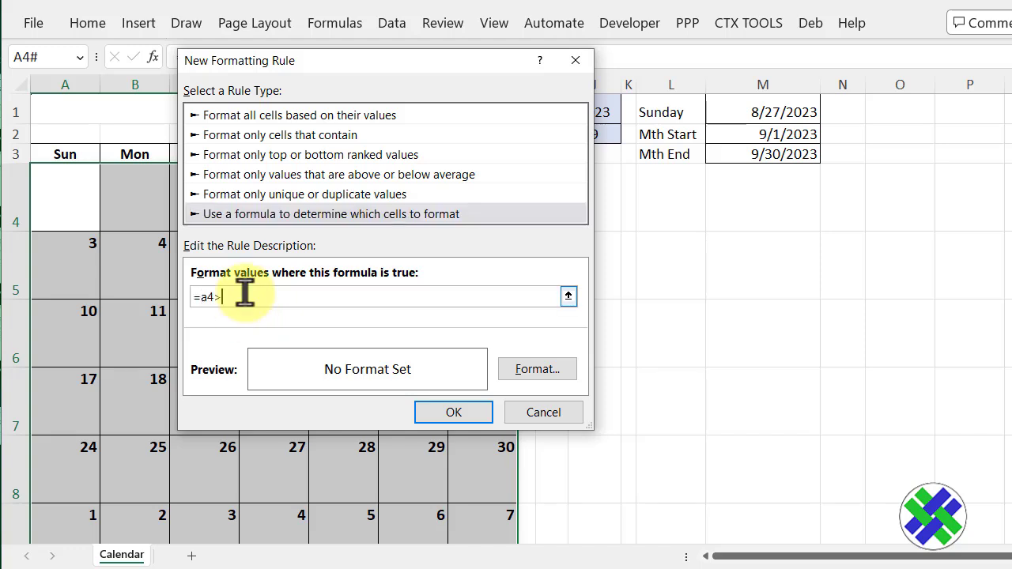
left_click(723, 155)
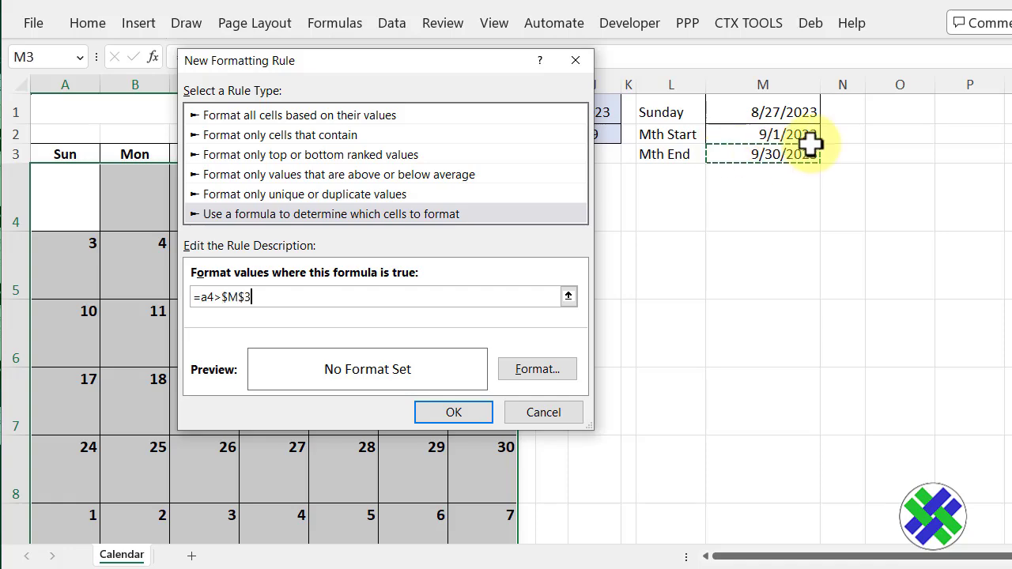
Give that rule a white font and apply it to hide the trailing days
left_click(549, 372)
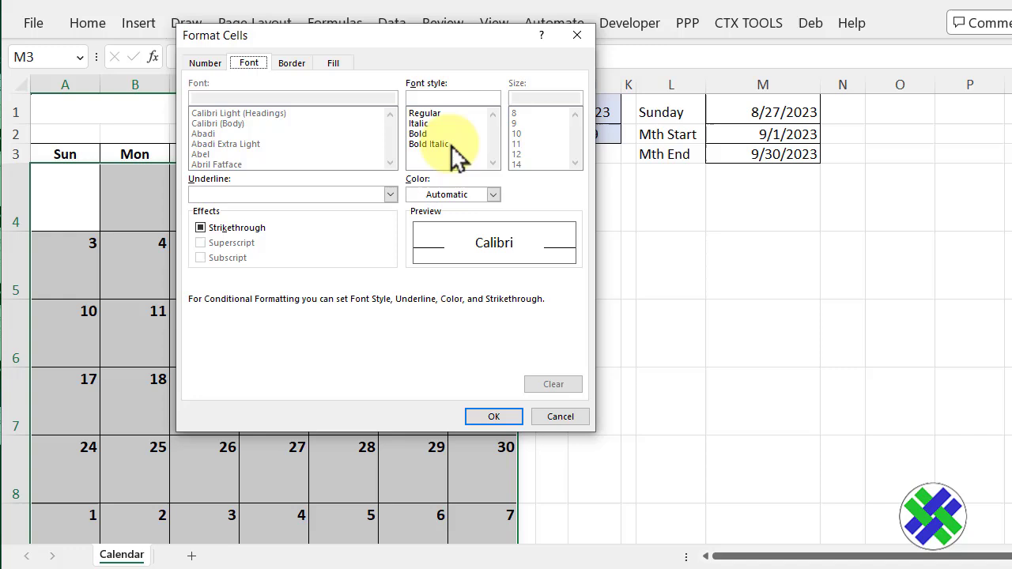
left_click(493, 195)
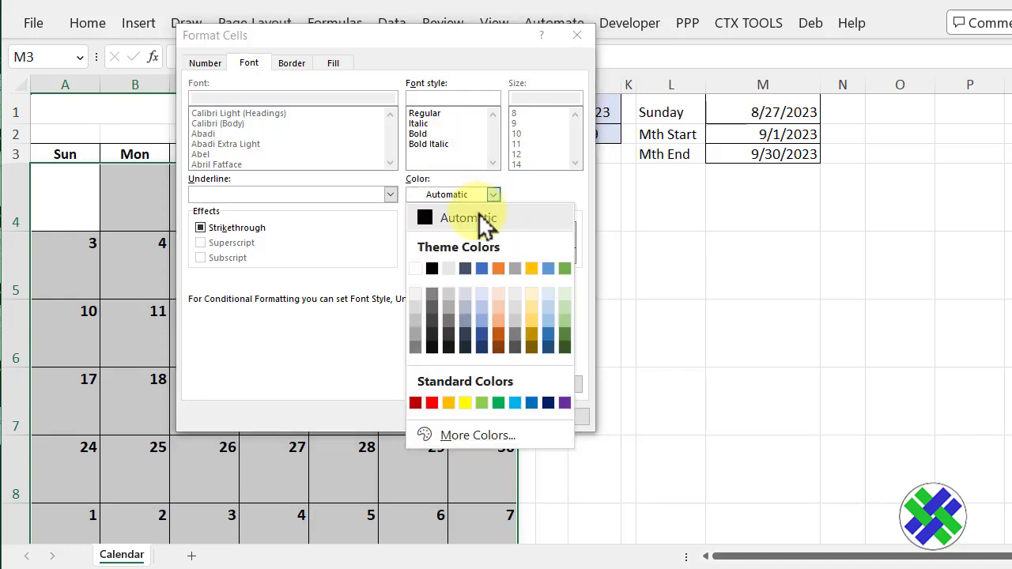
left_click(425, 262)
left_click(332, 65)
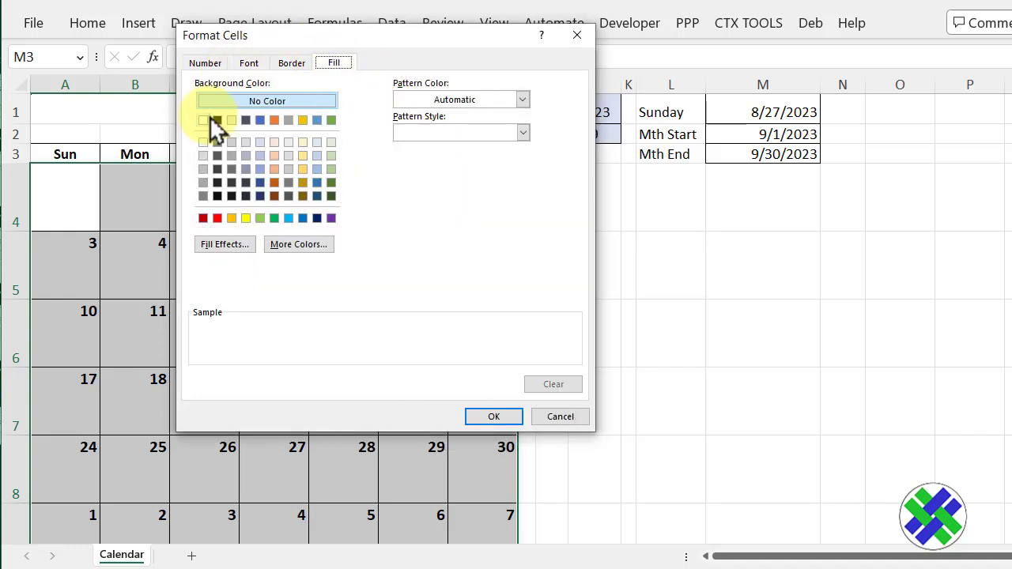
left_click(491, 417)
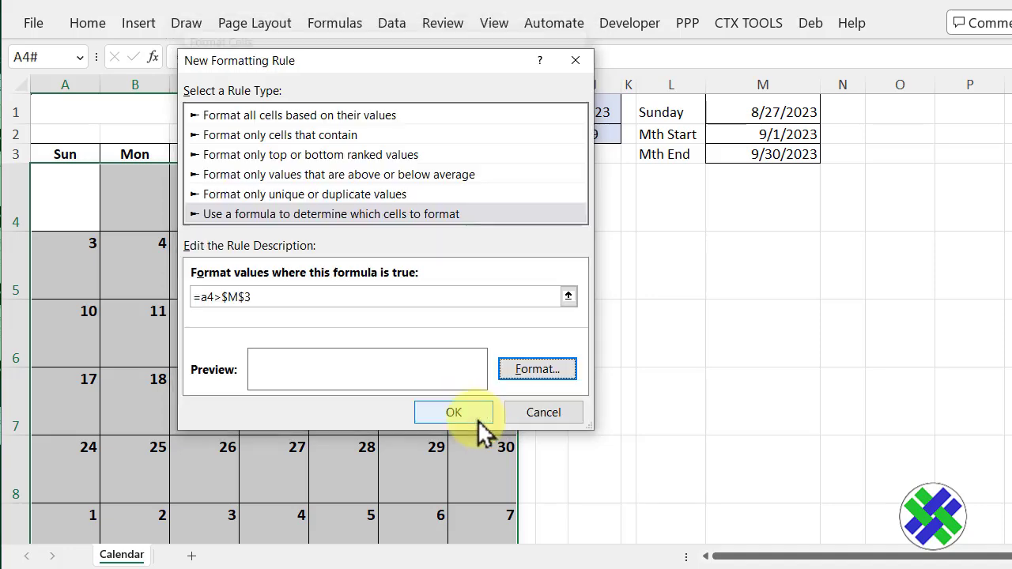
left_click(458, 413)
left_click(565, 346)
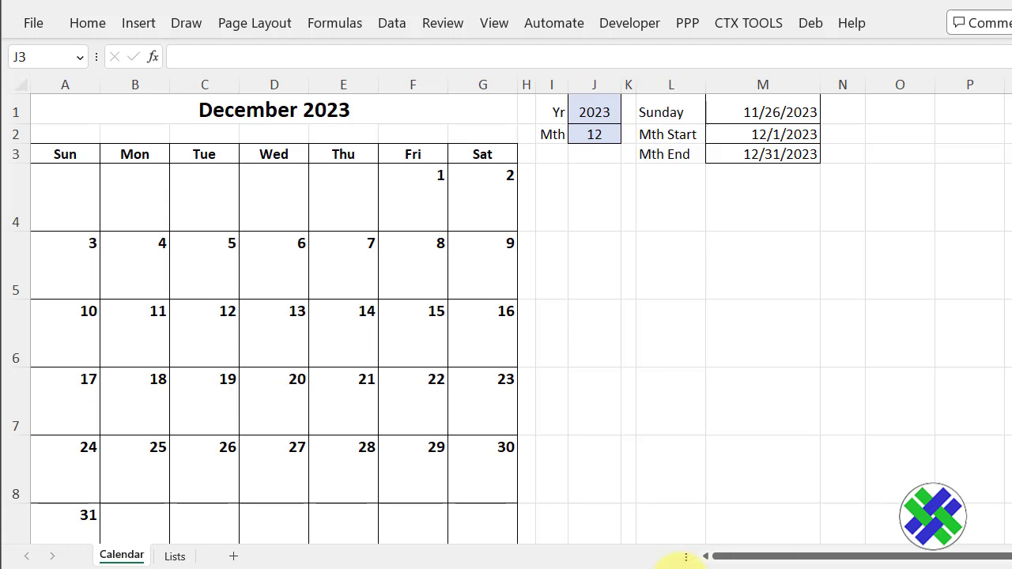
Review the holiday table on the Lists sheet, then return to the December 2023 Calendar sheet
left_click(175, 558)
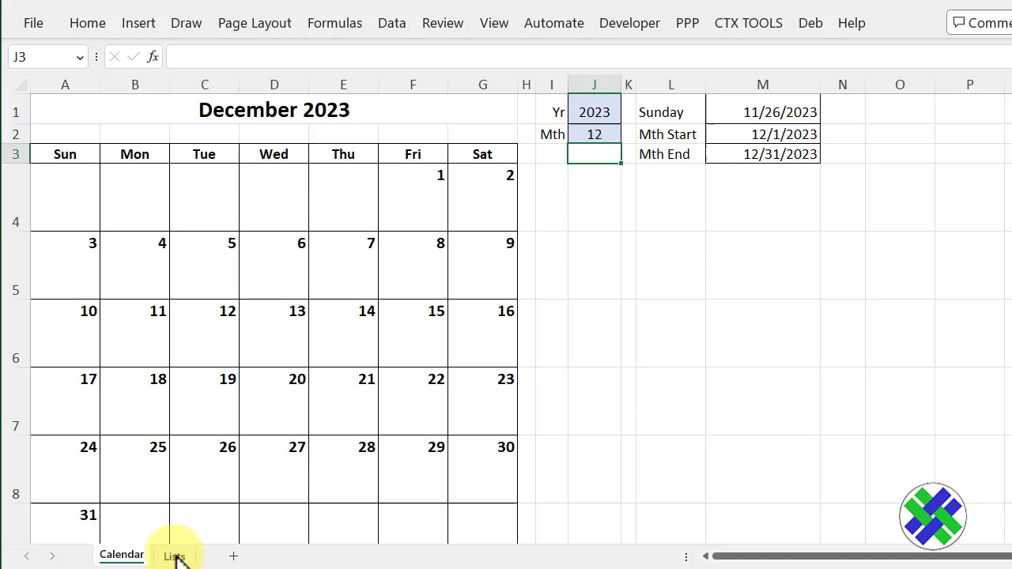
left_click(175, 558)
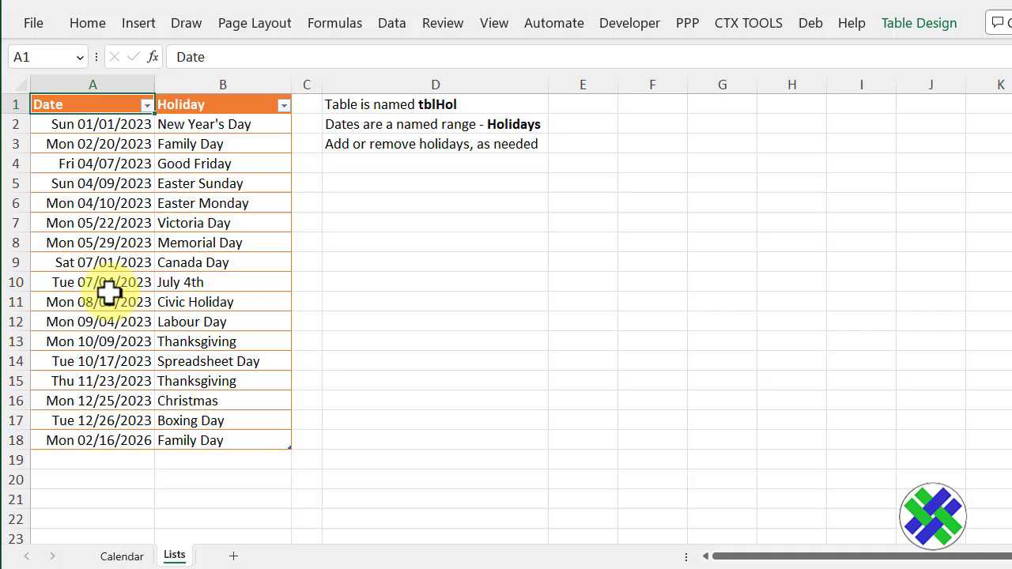
left_click(120, 556)
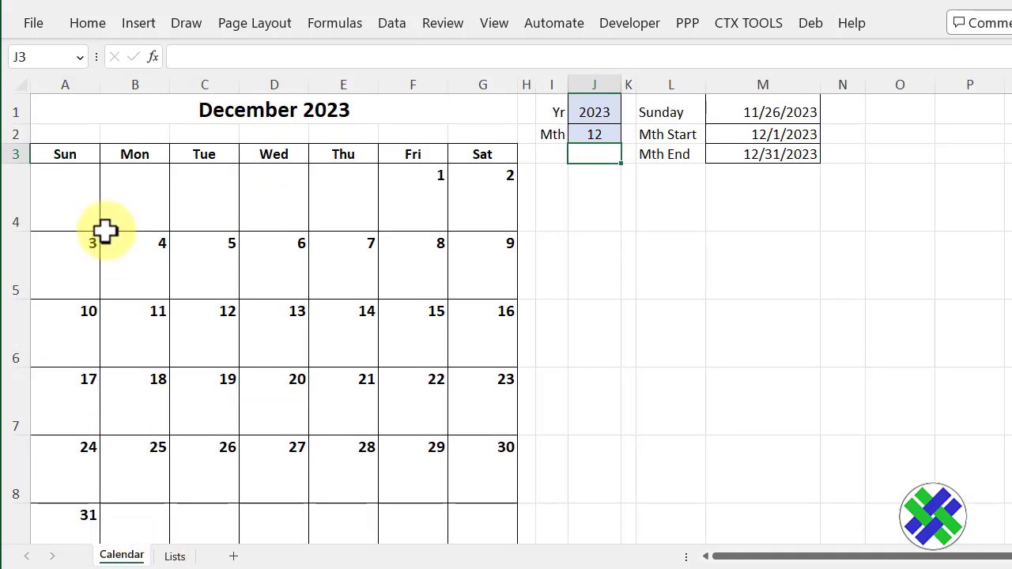
Add a conditional formatting rule =COUNTIF(Holidays,A4) that fills holiday dates in the calendar light yellow
left_click_drag(95, 190, 477, 524)
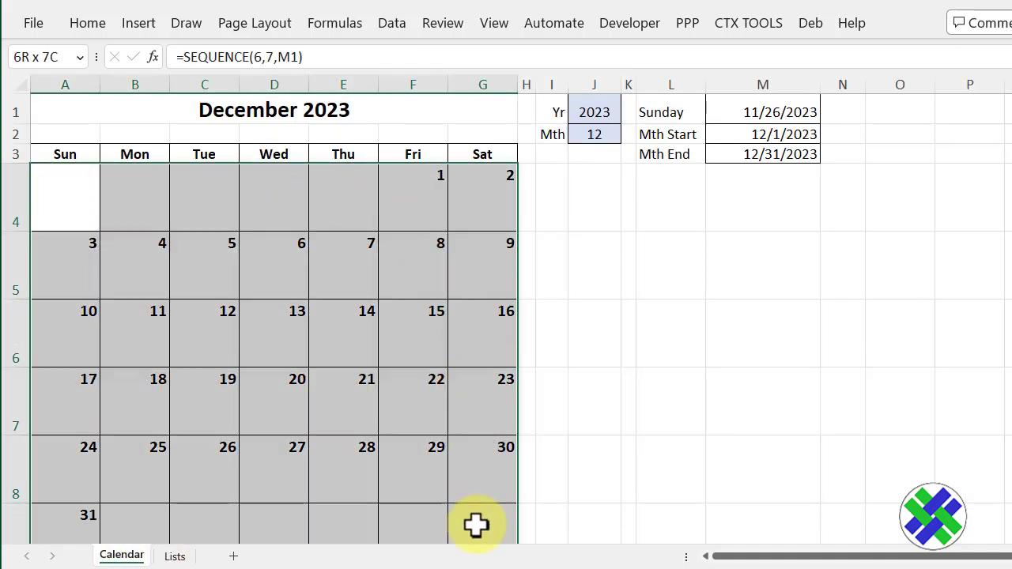
left_click(87, 23)
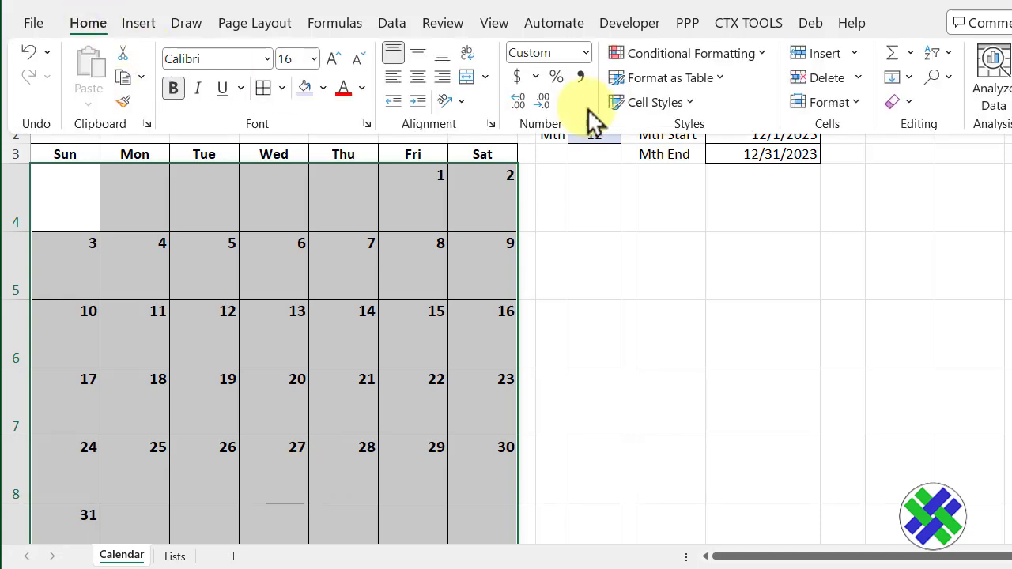
left_click(668, 57)
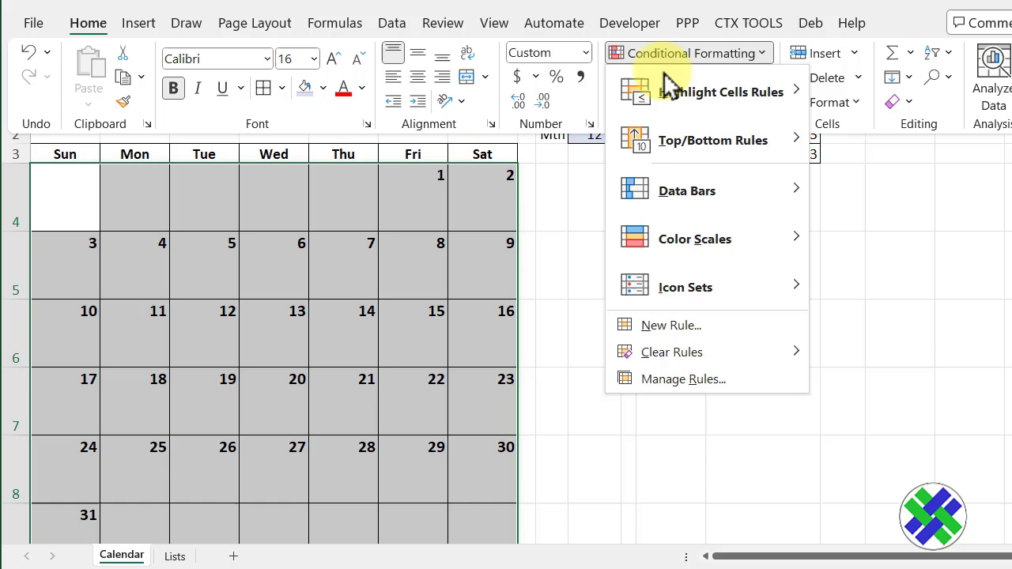
left_click(657, 331)
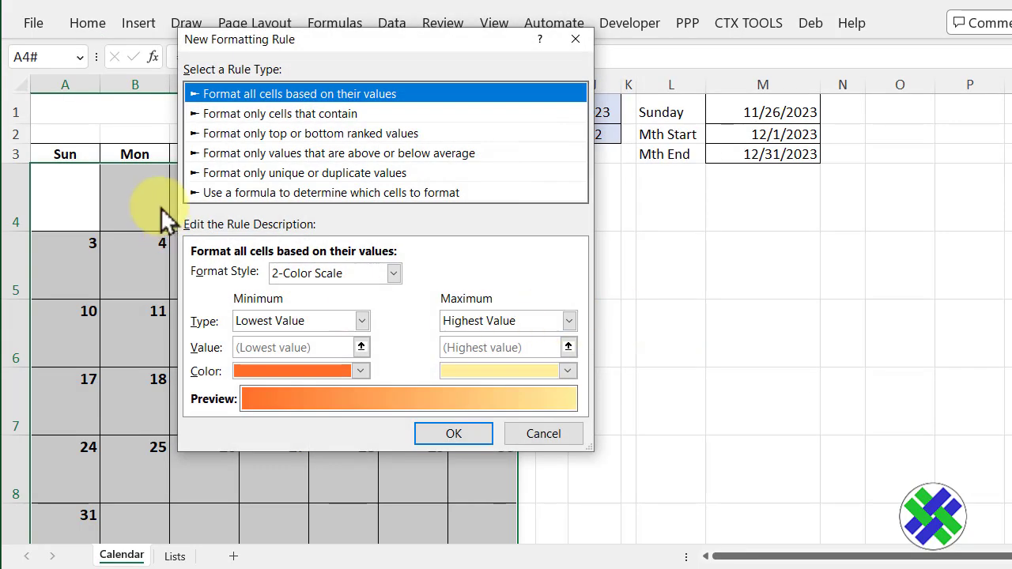
left_click(260, 193)
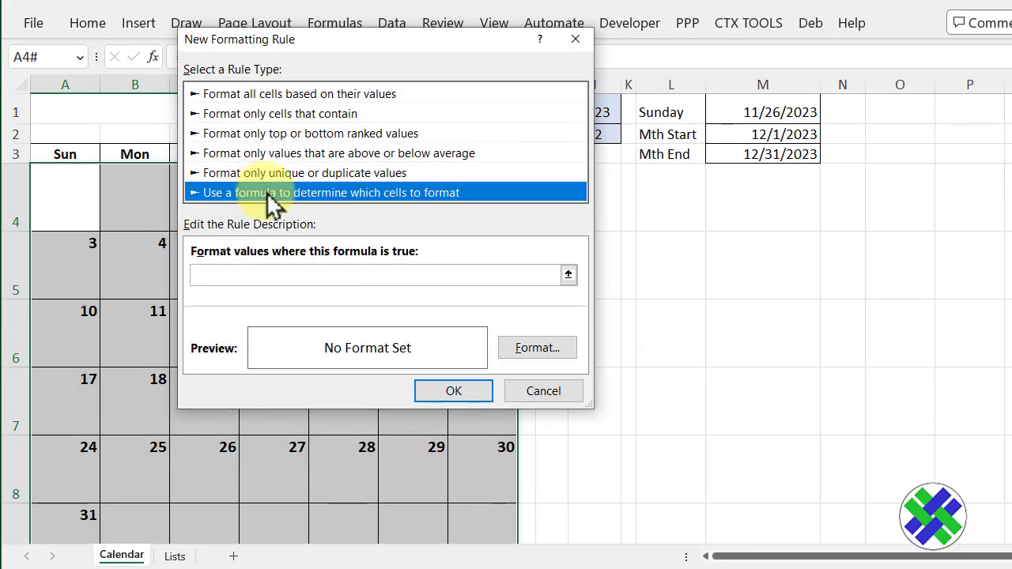
left_click(239, 271)
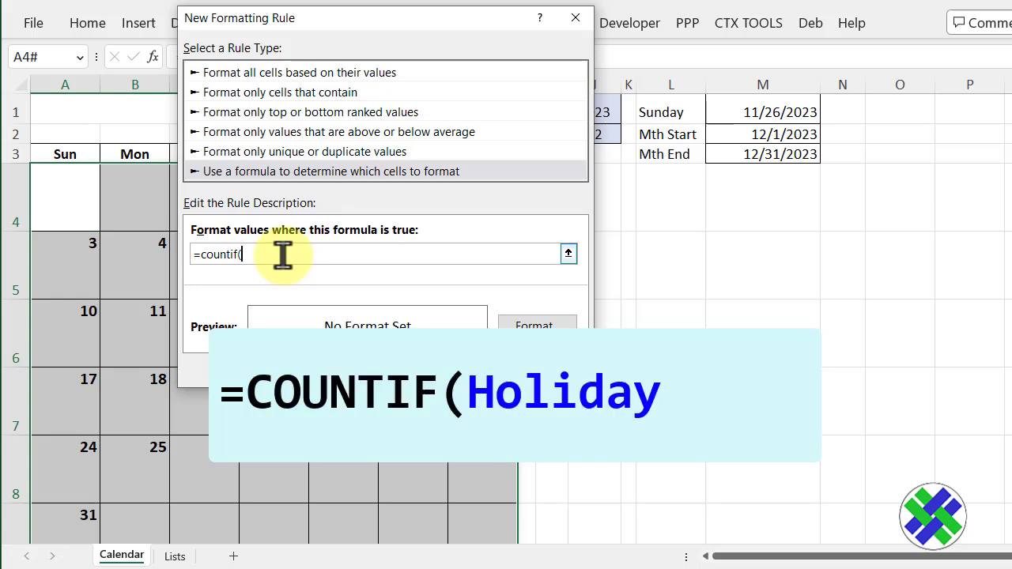
type("s,")
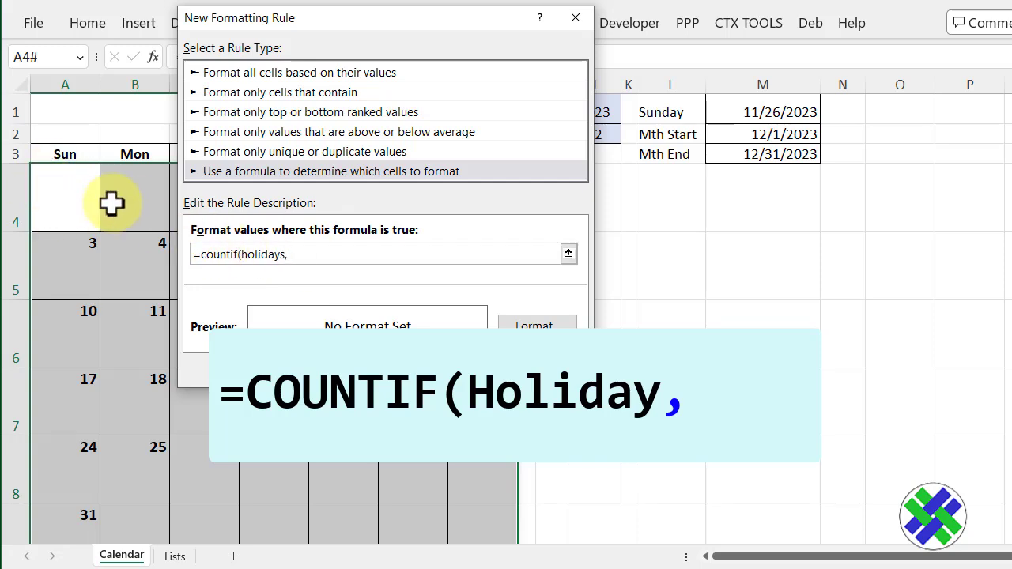
type("a4")
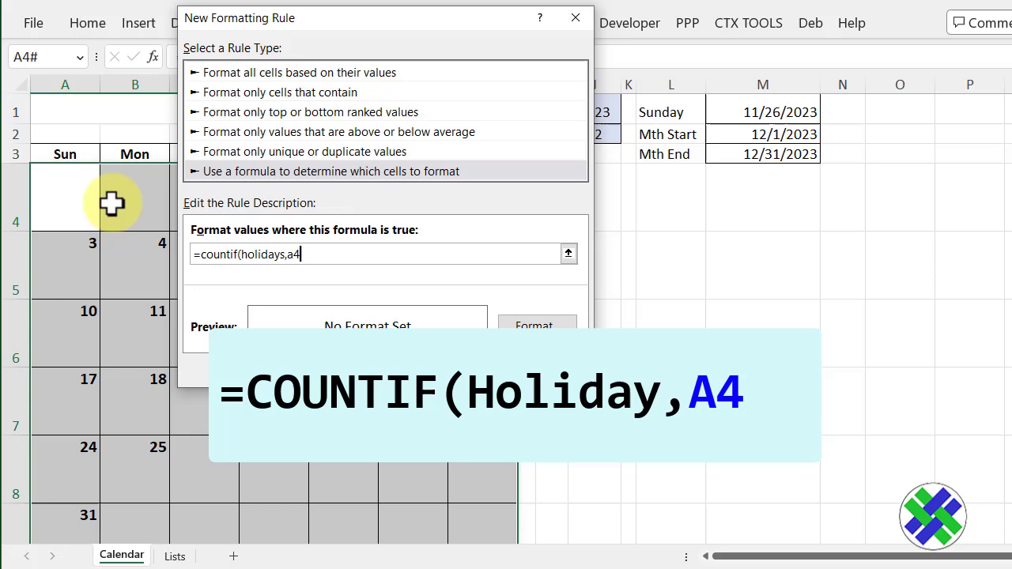
type(")")
left_click(534, 326)
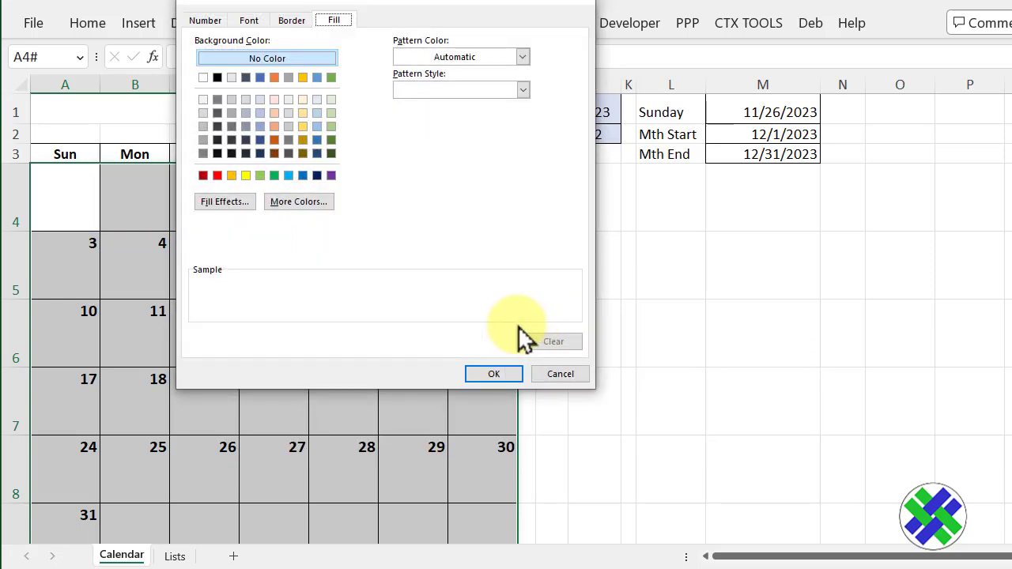
left_click(303, 99)
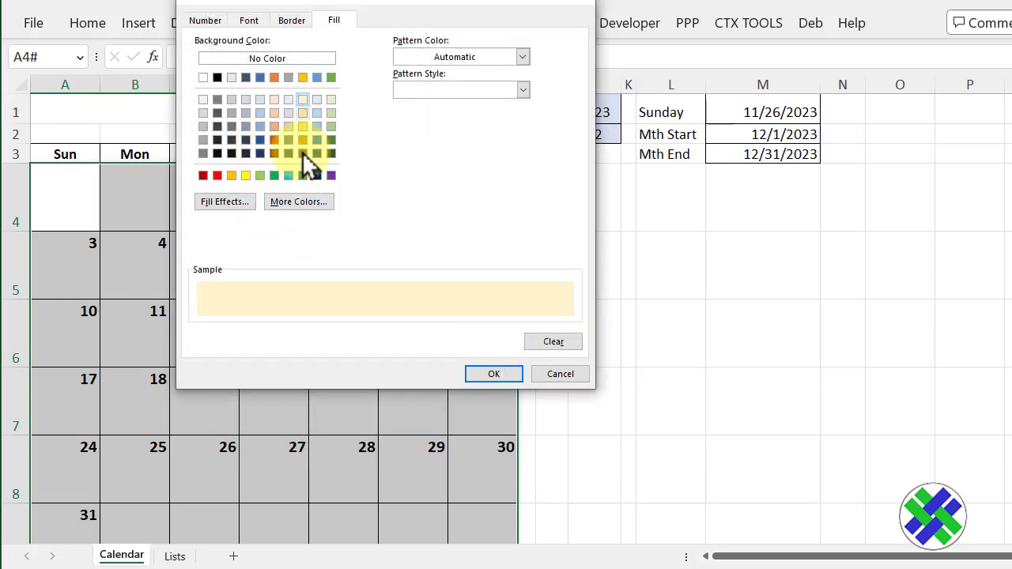
left_click(493, 374)
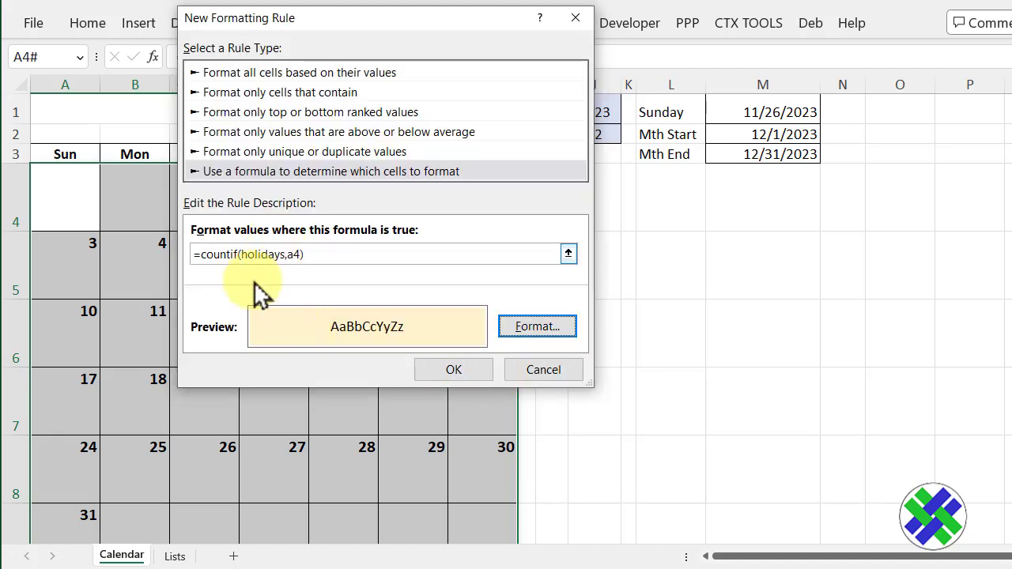
left_click(453, 369)
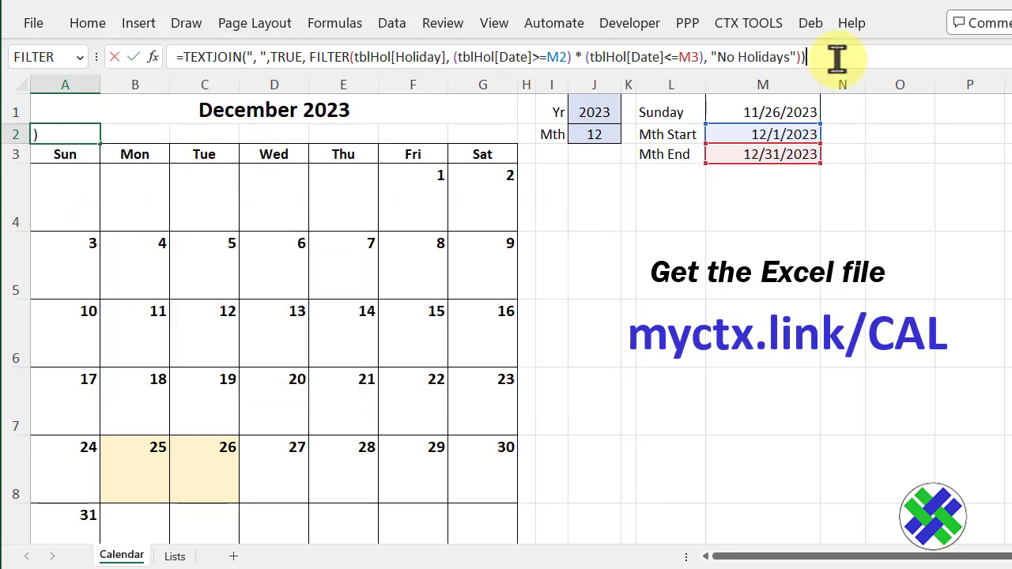
Enter the TEXTJOIN/FILTER formula in A2 to list December's holidays: Christmas, Boxing Day
key("Return")
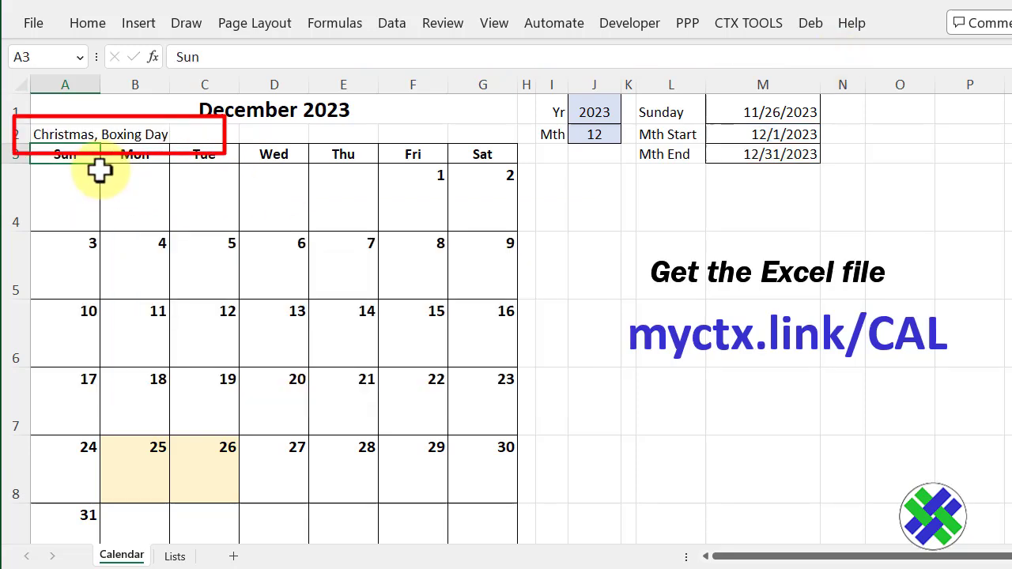